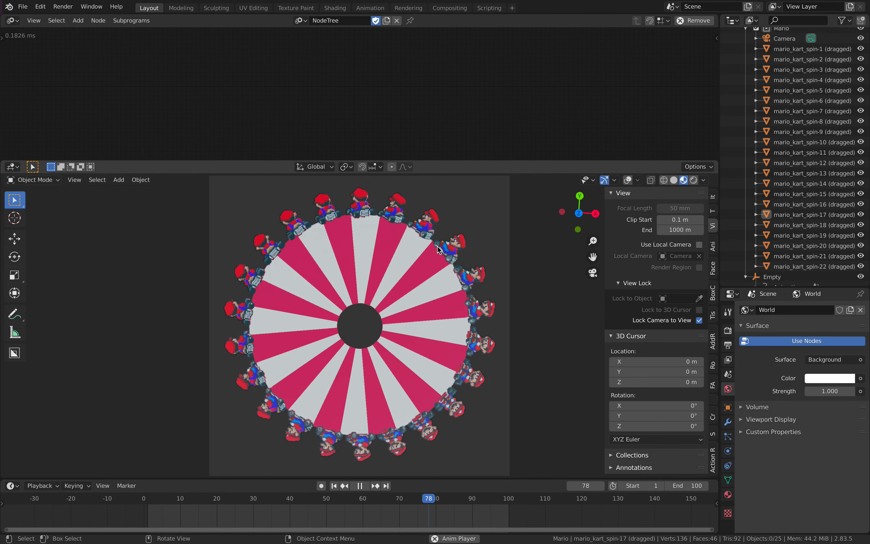
- Play the finished spinning-wheel animation and stop it again
{"action": "middle_click_drag", "start_coordinate": [341, 334], "coordinate": [381, 335]}
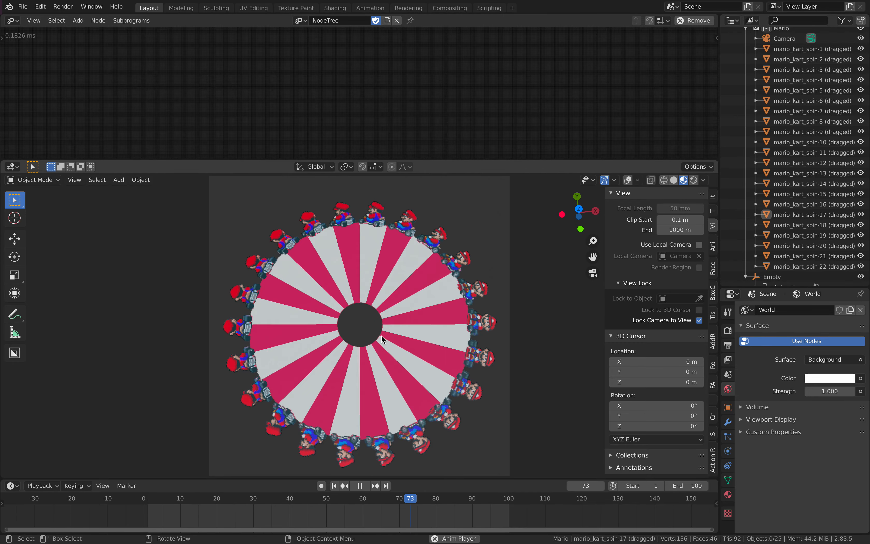
{"action": "key", "text": "space"}
{"action": "left_click", "coordinate": [25, 9]}
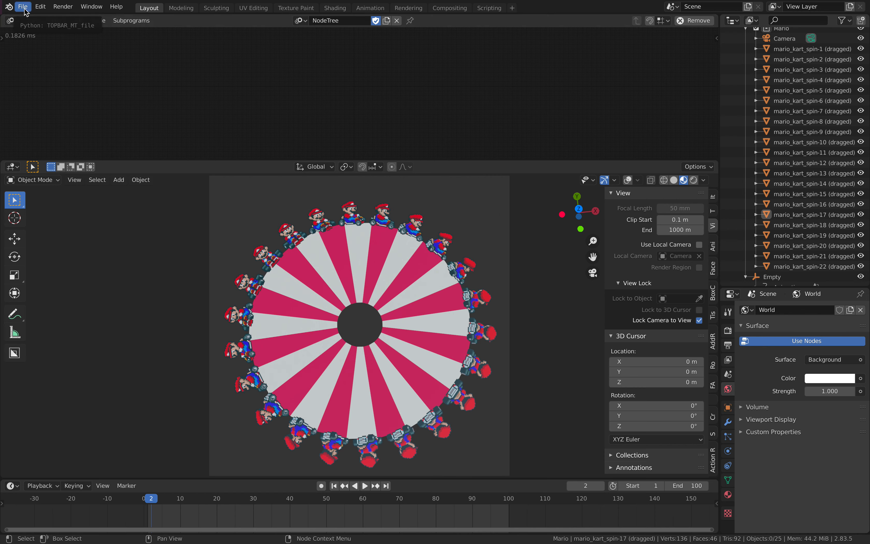
{"action": "left_click", "coordinate": [23, 7]}
{"action": "key", "text": "space"}
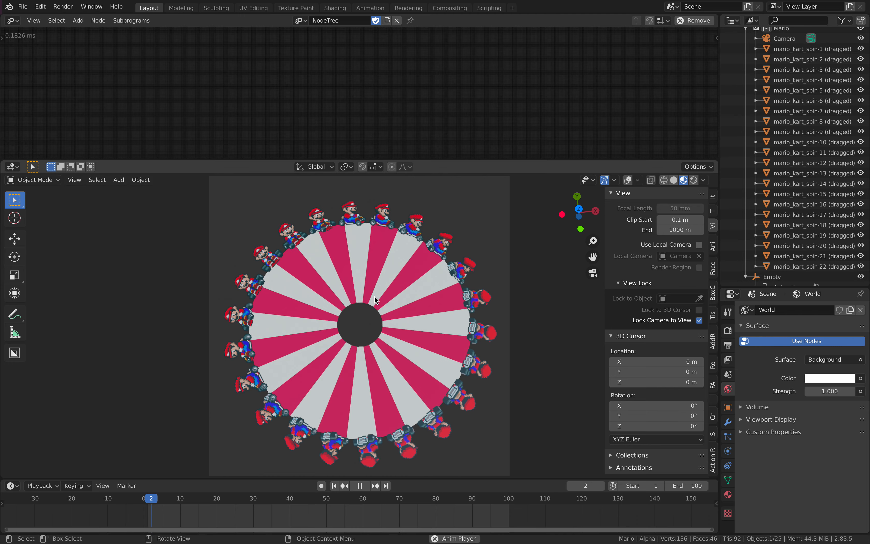
{"action": "key", "text": "space"}
- Start a new General file with the default scene
{"action": "left_click", "coordinate": [22, 6]}
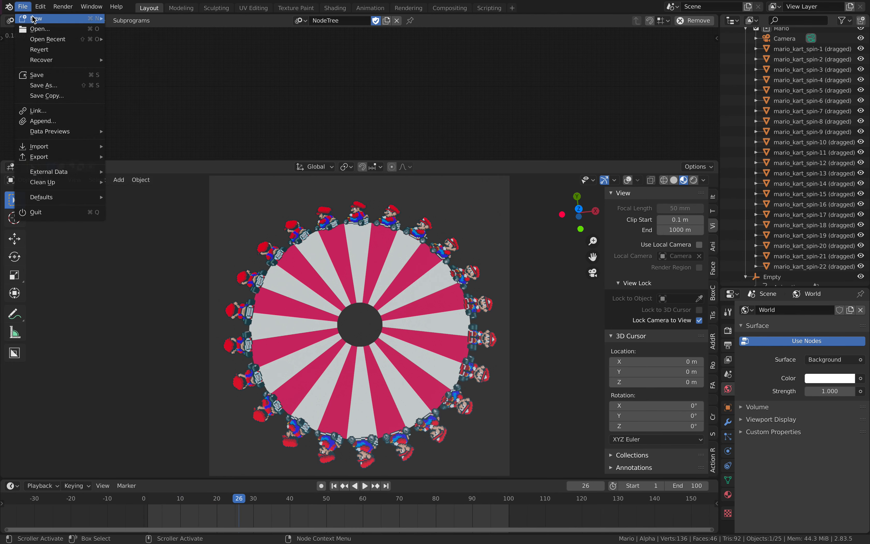
{"action": "left_click", "coordinate": [140, 21]}
{"action": "left_click", "coordinate": [391, 291]}
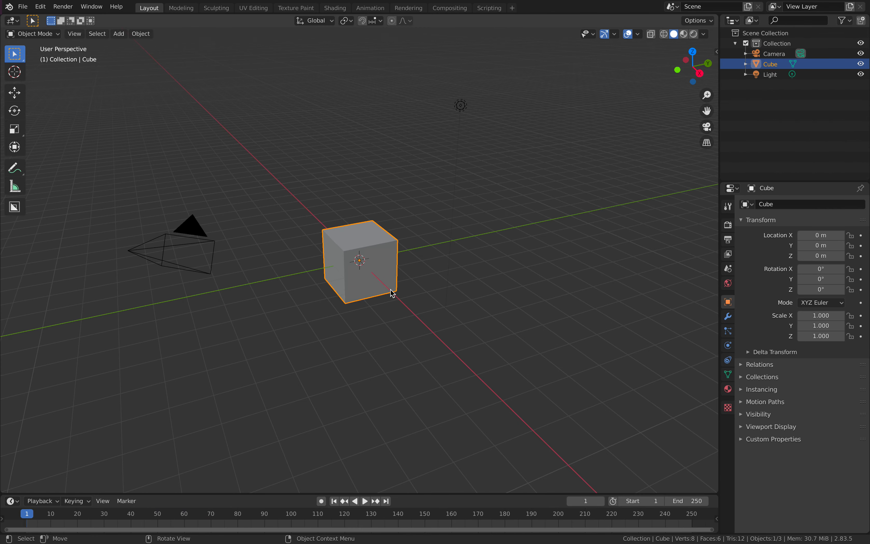
- Switch to Finder, select all mario_kart_spin TIFF files and preview the kart rotation images one after another
{"action": "key", "text": "ctrl+Left"}
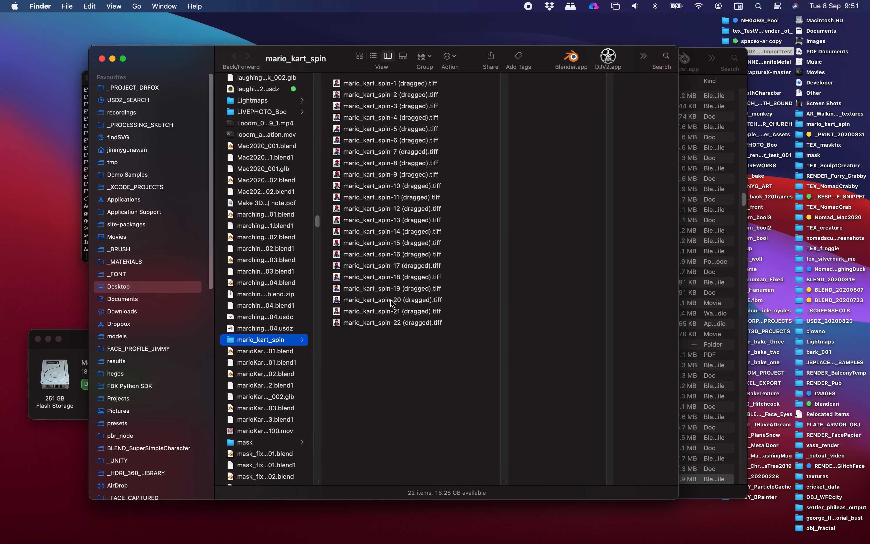
{"action": "left_click_drag", "start_coordinate": [420, 358], "coordinate": [375, 80]}
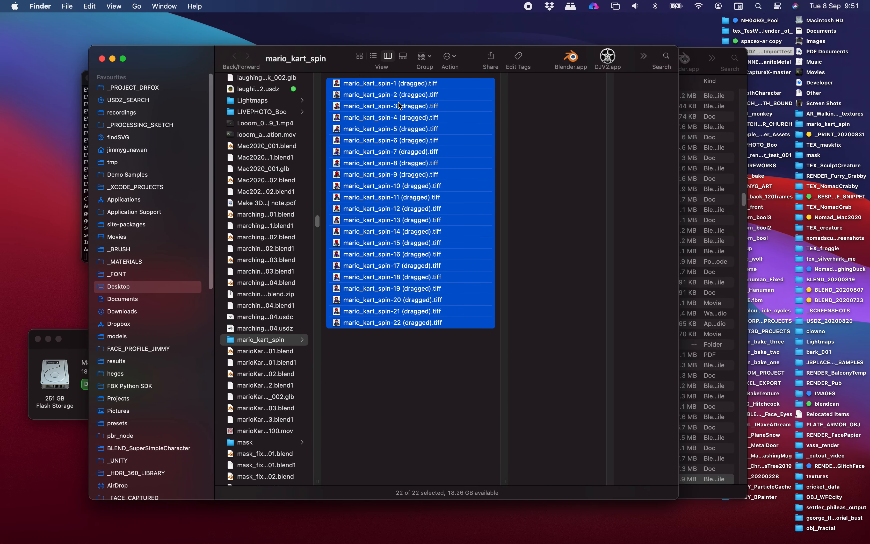
{"action": "key", "text": "space"}
{"action": "key", "text": "Right"}
{"action": "key", "text": "Right"}
{"action": "key", "text": "Right"}
{"action": "key", "text": "Right"}
{"action": "key", "text": "Right"}
{"action": "key", "text": "Right"}
{"action": "key", "text": "Right"}
{"action": "key", "text": "Right"}
{"action": "key", "text": "Right"}
{"action": "key", "text": "Right"}
{"action": "key", "text": "Right"}
{"action": "key", "text": "Right"}
{"action": "key", "text": "Right"}
{"action": "key", "text": "Right"}
{"action": "key", "text": "Right"}
{"action": "key", "text": "Right"}
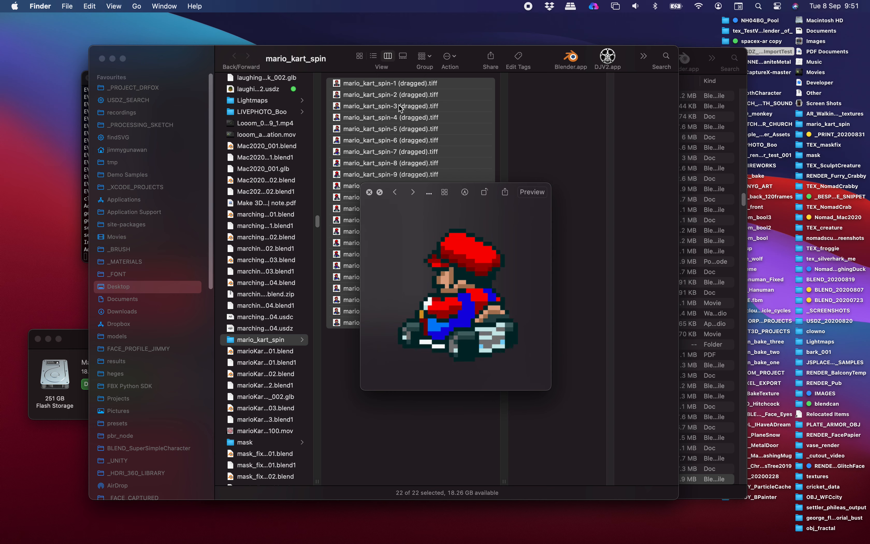
{"action": "key", "text": "Right"}
{"action": "key", "text": "Right"}
{"action": "key", "text": "Right"}
{"action": "key", "text": "Right"}
{"action": "key", "text": "Right"}
{"action": "key", "text": "Right"}
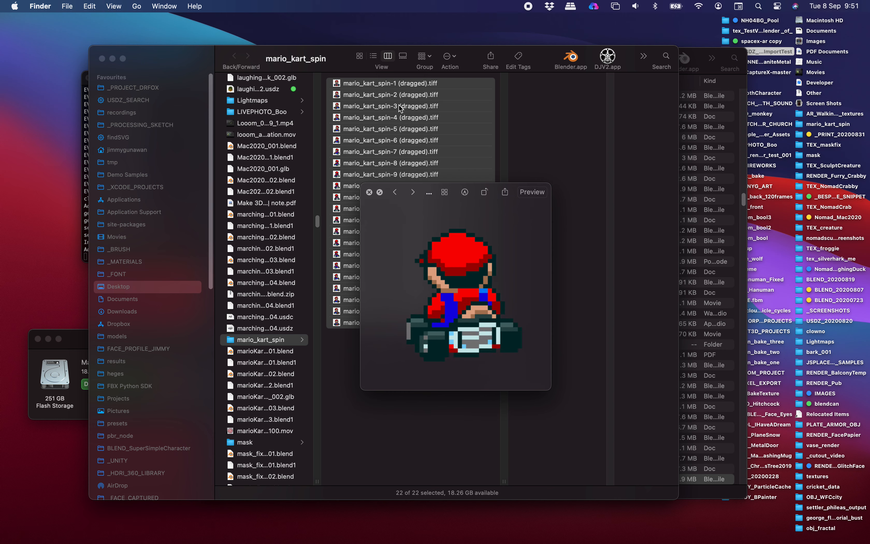
{"action": "left_click", "coordinate": [369, 192]}
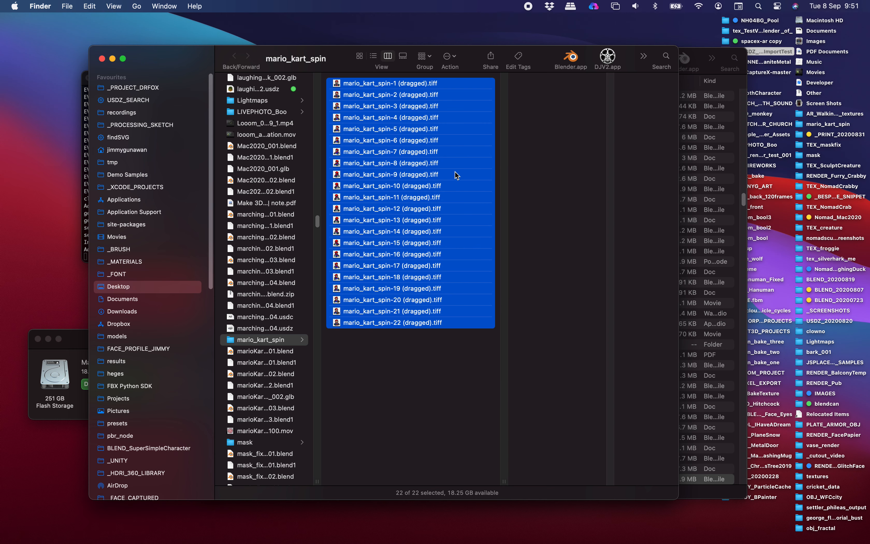
- Return to Blender and delete all default objects from the scene
{"action": "key", "text": "ctrl+Right"}
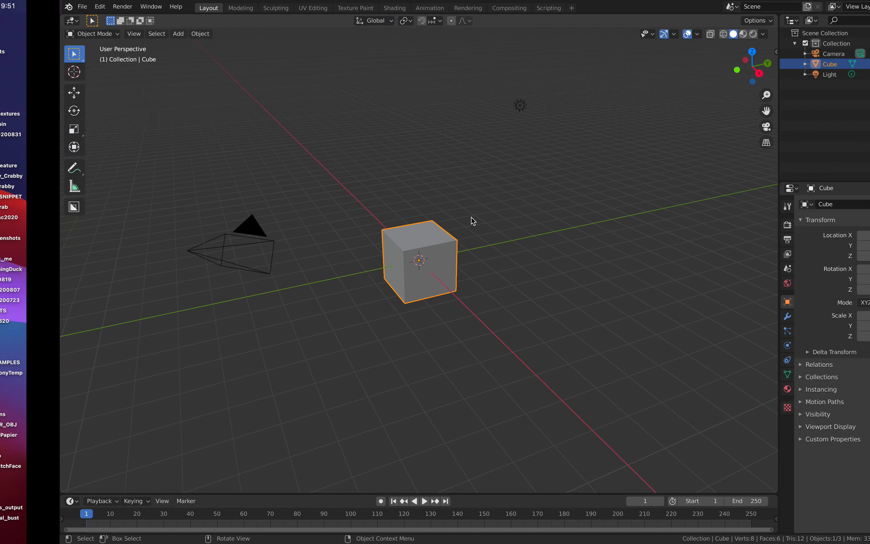
{"action": "left_click", "coordinate": [467, 229]}
{"action": "scroll", "coordinate": [463, 229], "scroll_direction": "right", "scroll_amount": 5}
{"action": "key", "text": "a"}
{"action": "key", "text": "x"}
{"action": "left_click", "coordinate": [464, 229]}
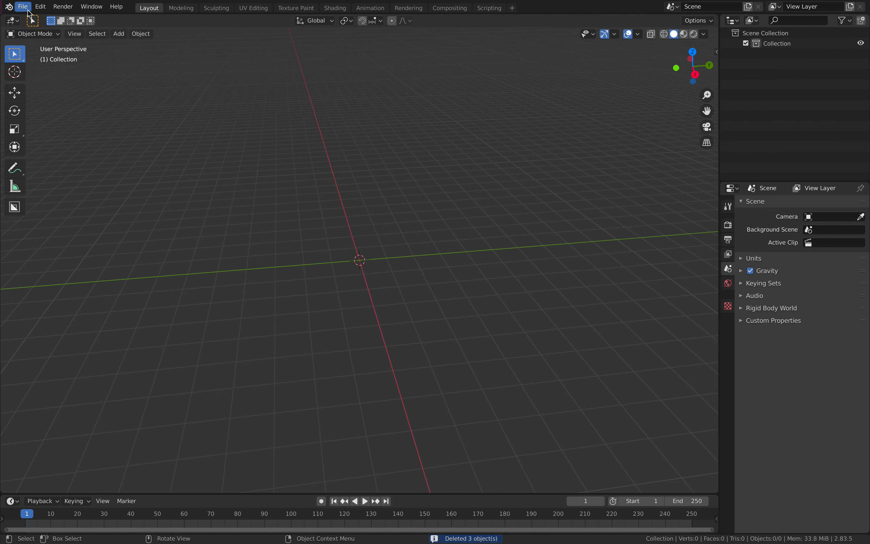
- Start an Images as Planes import and point the file browser to the Desktop folder mario_kart_spin from Finder
{"action": "left_click", "coordinate": [22, 6]}
{"action": "mouse_move", "coordinate": [58, 146]}
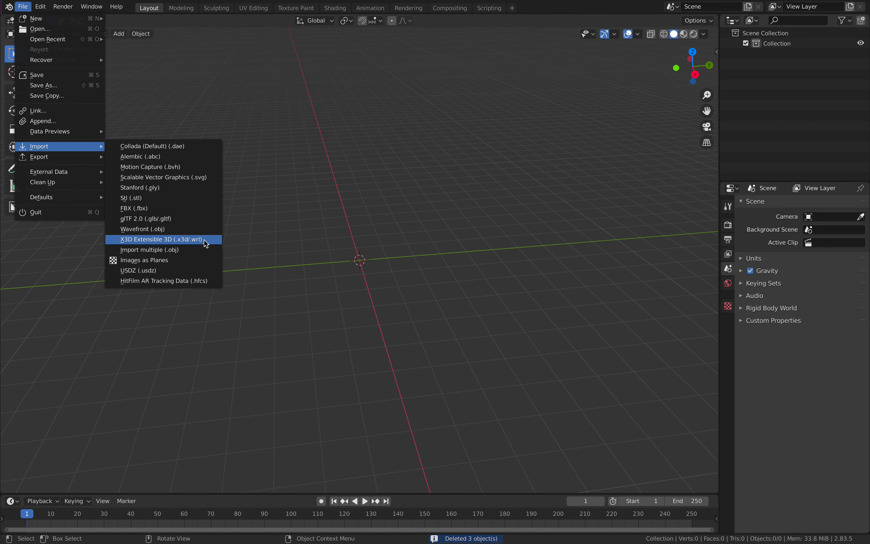
{"action": "left_click", "coordinate": [185, 262]}
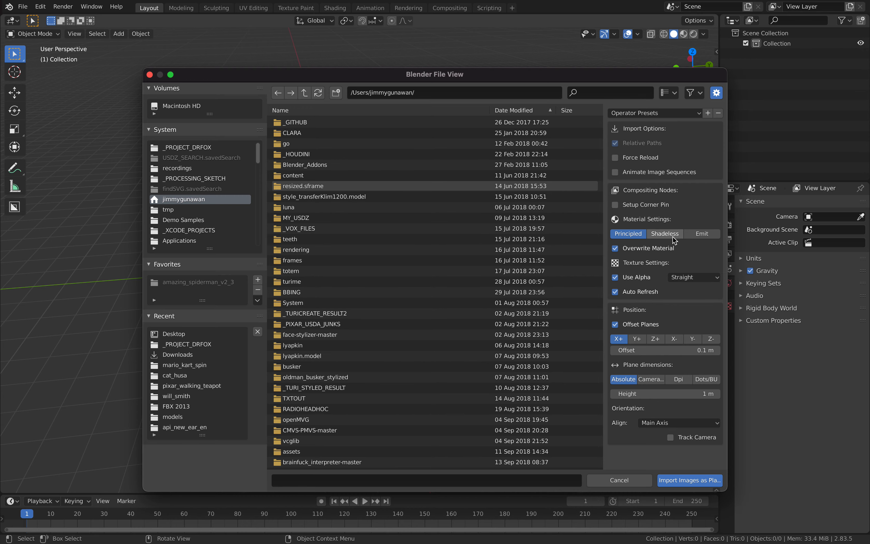
{"action": "key", "text": "ctrl+Left"}
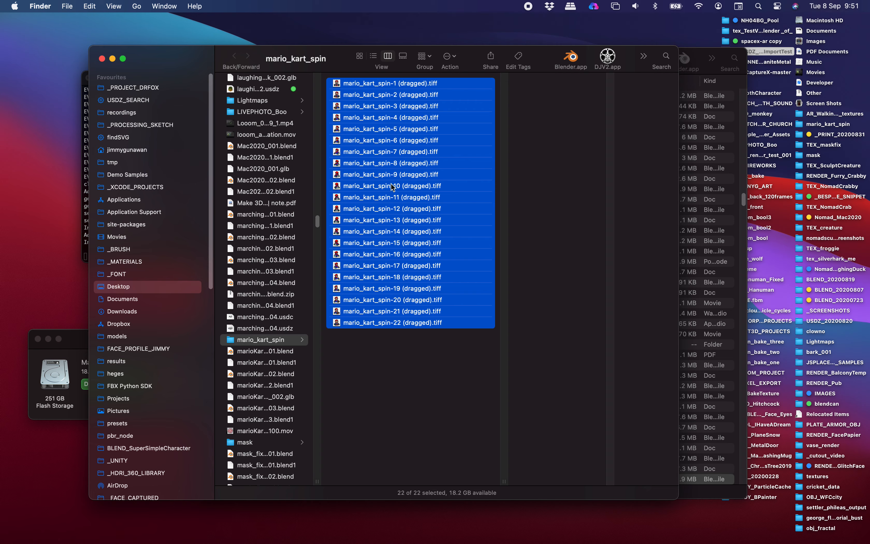
{"action": "left_click_drag", "start_coordinate": [279, 339], "coordinate": [569, 418]}
{"action": "key", "text": "ctrl+Right"}
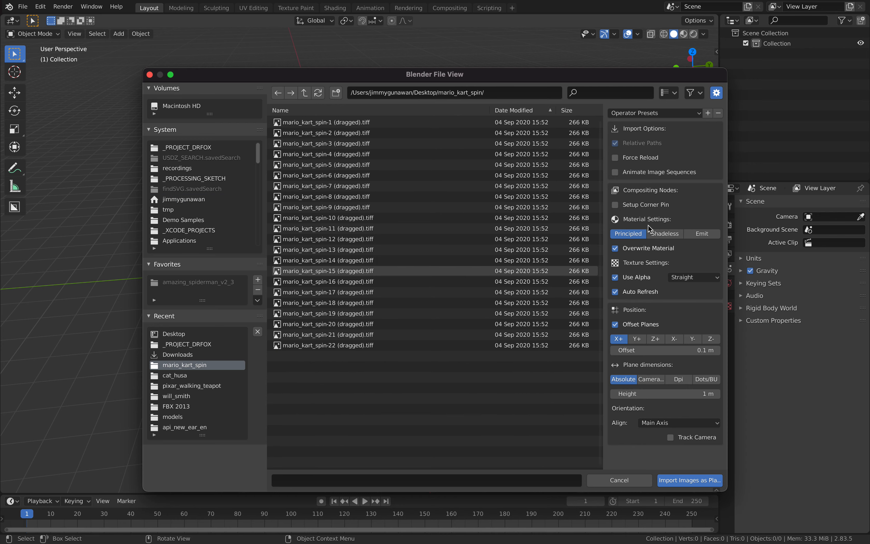
- Import all images of the mario_kart_spin folder as planes, using the default import settings
{"action": "key", "text": "a"}
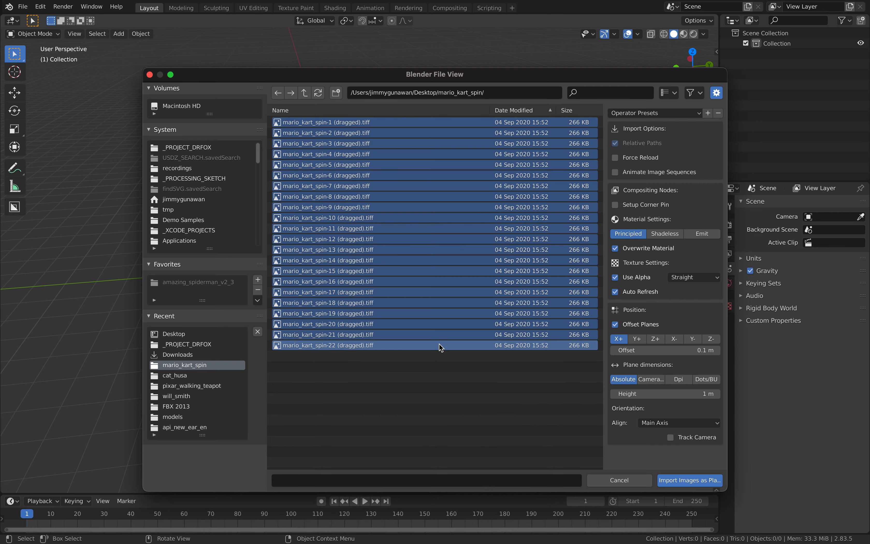
{"action": "left_click", "coordinate": [674, 482]}
{"action": "mouse_move", "coordinate": [459, 307]}
{"action": "middle_mouse_down"}
{"action": "mouse_move", "coordinate": [534, 299]}
{"action": "mouse_move", "coordinate": [450, 318]}
{"action": "middle_mouse_up"}
{"action": "scroll", "coordinate": [450, 317], "scroll_direction": "down", "scroll_amount": 2}
{"action": "scroll", "coordinate": [852, 115], "scroll_direction": "down", "scroll_amount": 5}
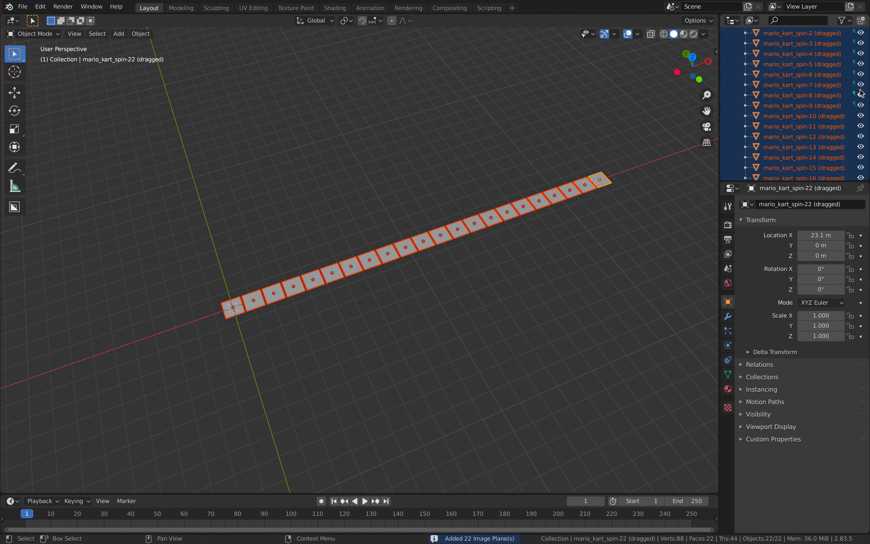
{"action": "scroll", "coordinate": [852, 115], "scroll_direction": "up", "scroll_amount": 5}
{"action": "scroll", "coordinate": [501, 200], "scroll_direction": "up", "scroll_amount": 4}
{"action": "scroll", "coordinate": [527, 194], "scroll_direction": "down", "scroll_amount": 2}
- Save the project on the Desktop as AN_spinner_2020_001.blend
{"action": "left_click", "coordinate": [22, 6]}
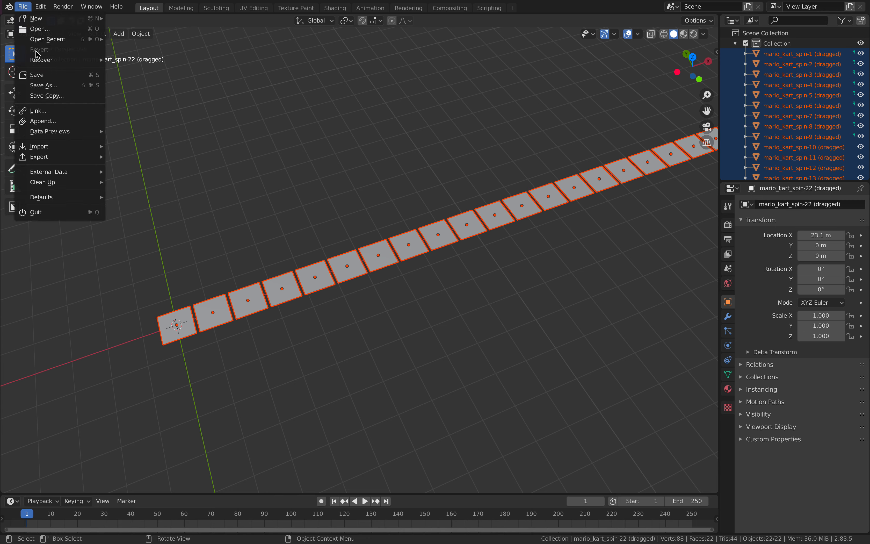
{"action": "left_click", "coordinate": [43, 85]}
{"action": "left_click", "coordinate": [296, 480]}
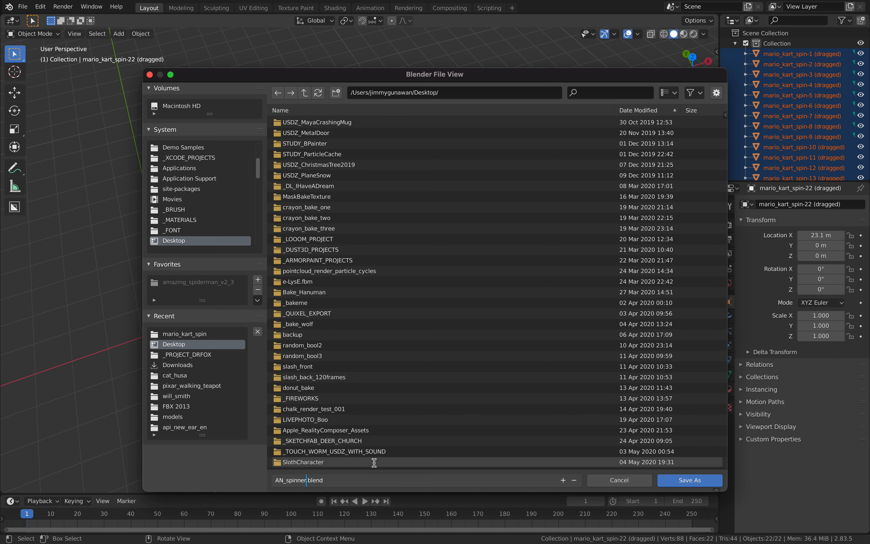
{"action": "key", "text": "Return"}
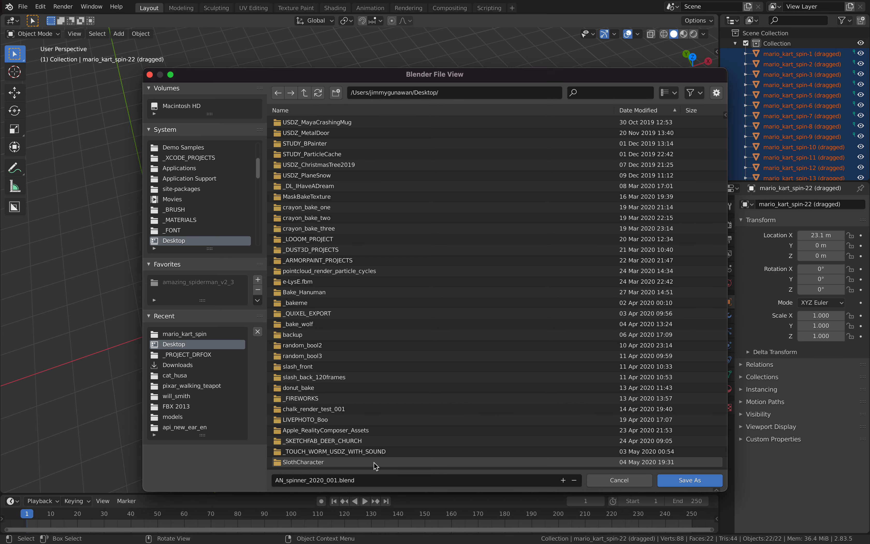
{"action": "left_click", "coordinate": [700, 484]}
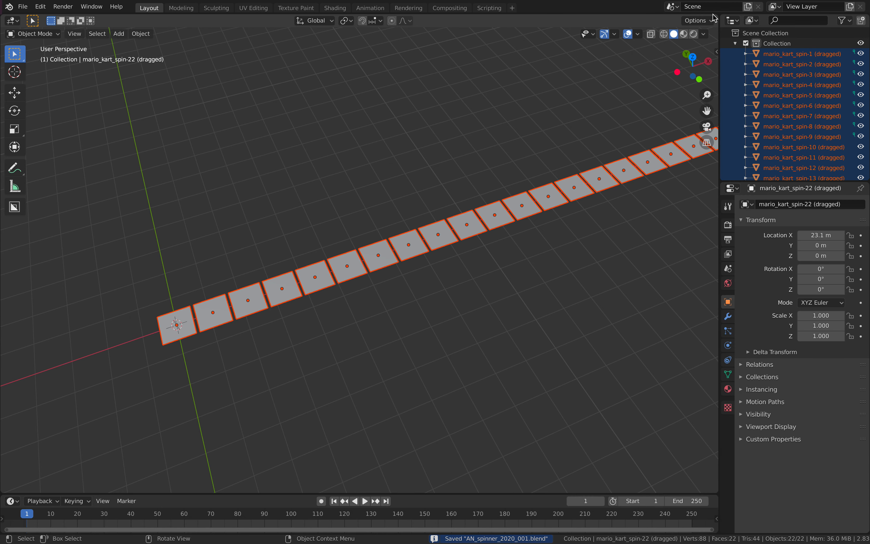
- Split the 3D viewport into two editors stacked one above the other, about equal in height
{"action": "left_click_drag", "start_coordinate": [716, 17], "coordinate": [683, 257]}
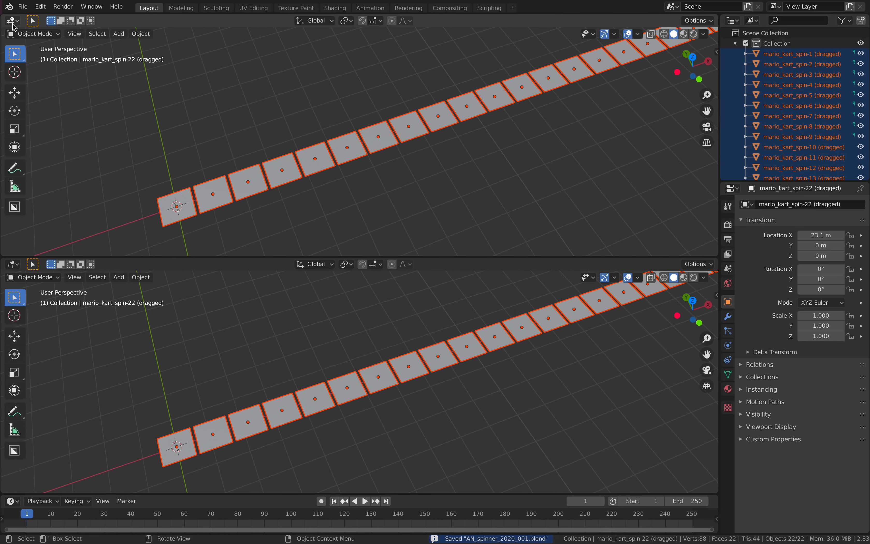
{"action": "left_click", "coordinate": [12, 22]}
{"action": "middle_click_drag", "start_coordinate": [428, 360], "coordinate": [476, 358]}
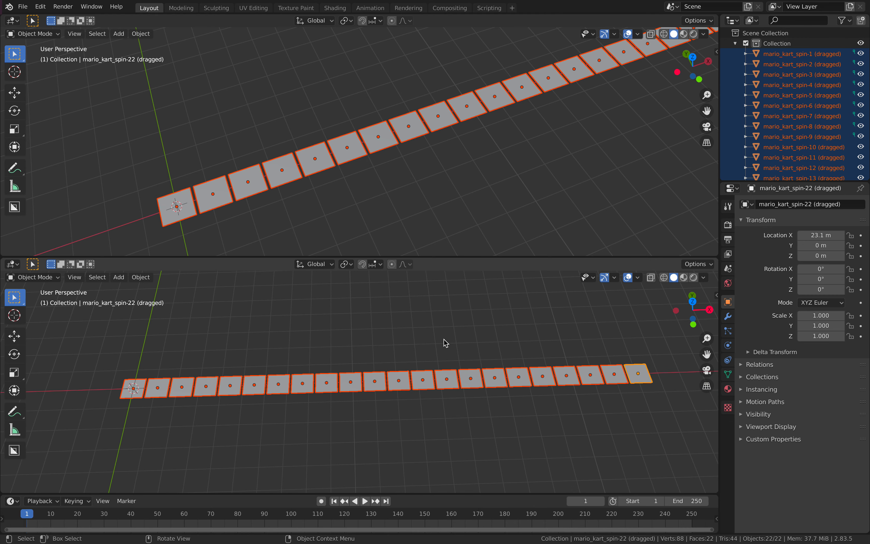
{"action": "middle_click_drag", "start_coordinate": [452, 334], "coordinate": [452, 333]}
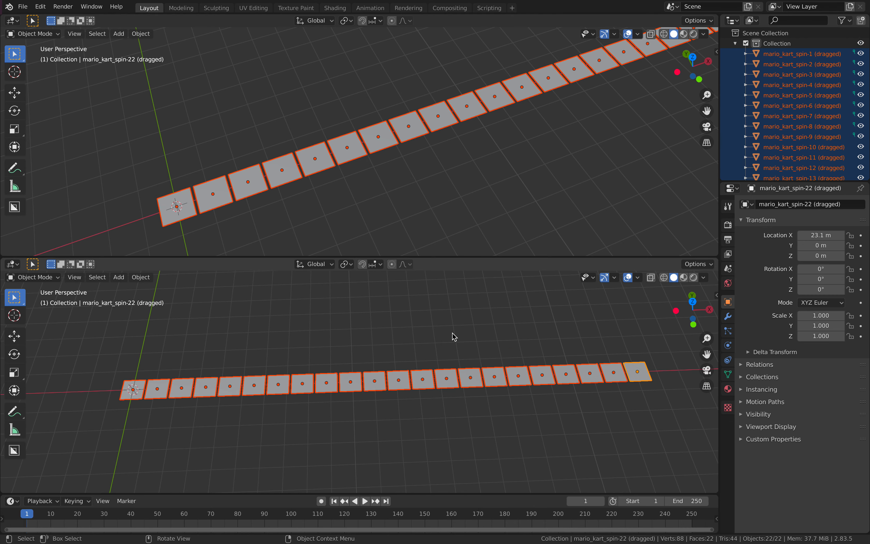
- Move all image planes into a new collection named mariokart and save the file
{"action": "key", "text": "m"}
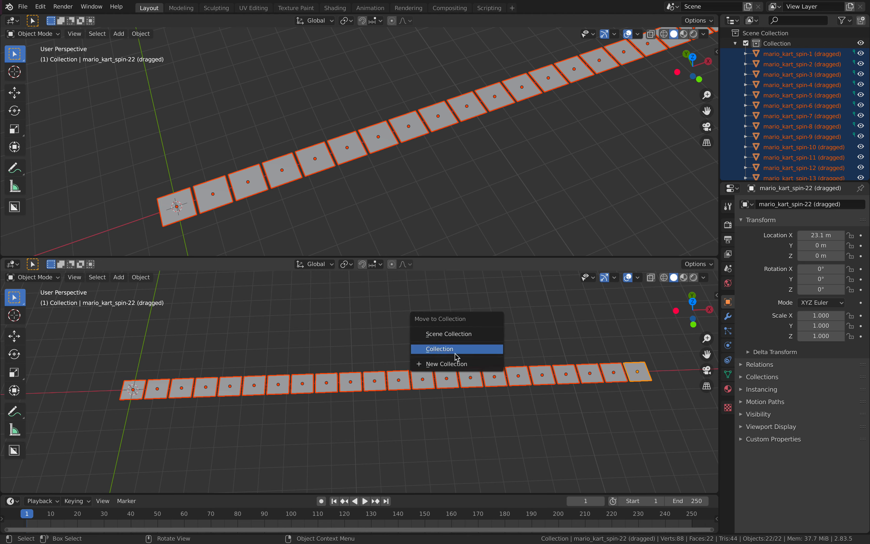
{"action": "left_click", "coordinate": [448, 364]}
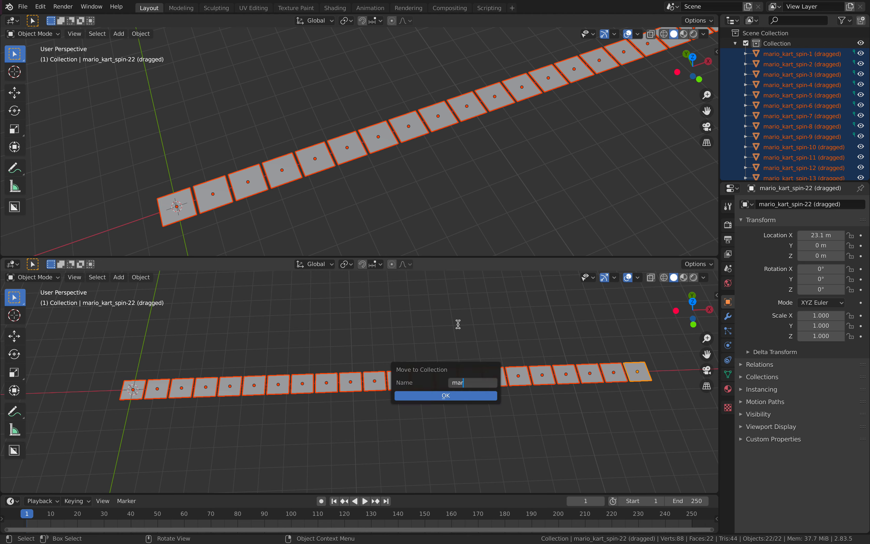
{"action": "type", "text": "mariokart"}
{"action": "key", "text": "Return"}
{"action": "left_click", "coordinate": [446, 396]}
{"action": "middle_click_drag", "start_coordinate": [445, 399], "coordinate": [401, 341]}
{"action": "key", "text": "ctrl+s"}
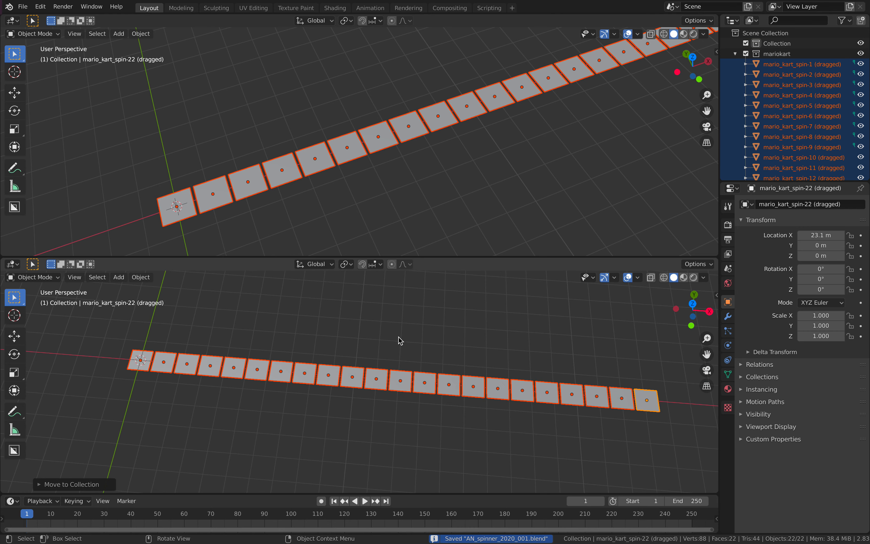
- Change the upper editor to Animation Nodes, create a new node tree and hide its sidebar
{"action": "left_click", "coordinate": [12, 21]}
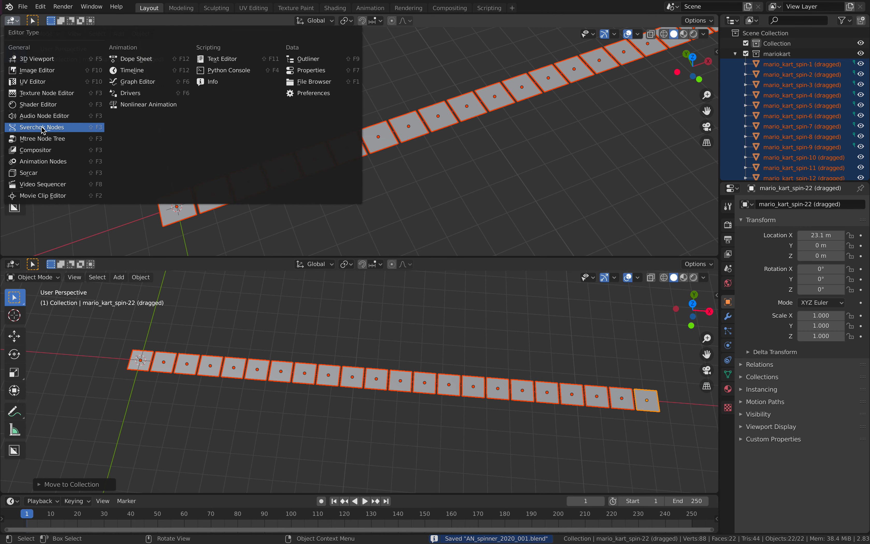
{"action": "left_click", "coordinate": [45, 162]}
{"action": "left_click", "coordinate": [359, 20]}
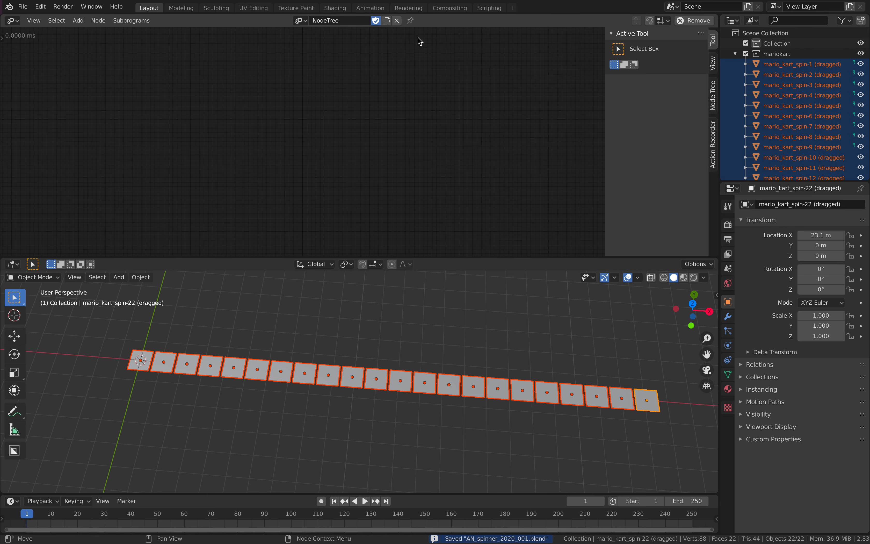
{"action": "key", "text": "n"}
- Search the nodes for "colle" and add a Collection Info node to the node tree
{"action": "key", "text": "shift+a"}
{"action": "mouse_move", "coordinate": [318, 89]}
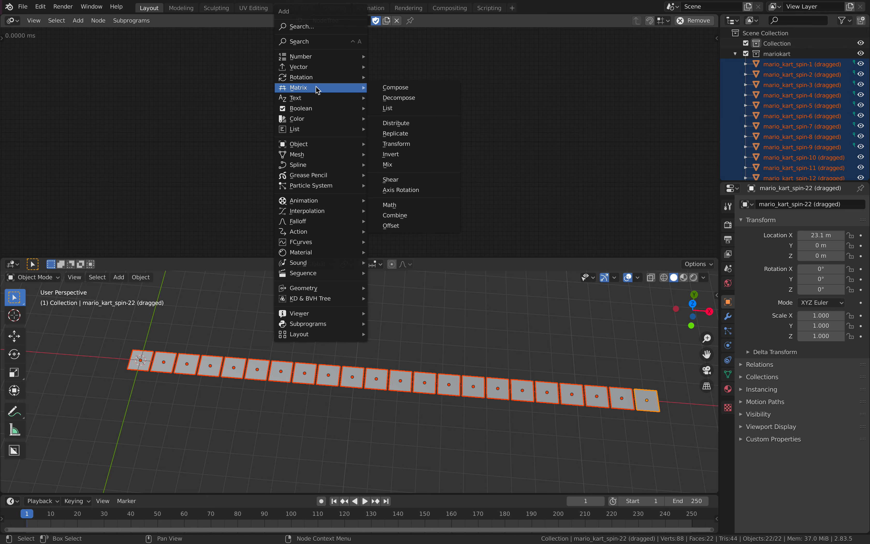
{"action": "left_click", "coordinate": [324, 40]}
{"action": "type", "text": "c"}
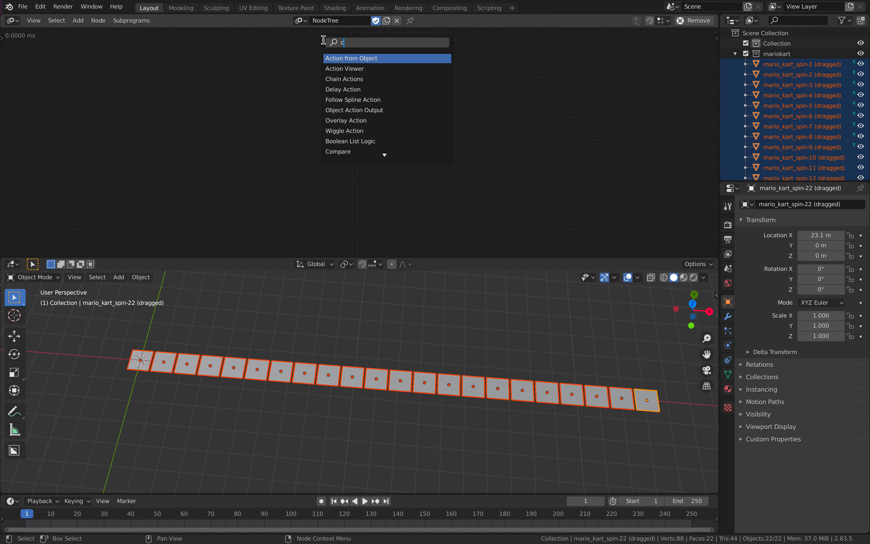
{"action": "type", "text": "olllect"}
{"action": "key", "text": "BackSpace"}
{"action": "key", "text": "BackSpace"}
{"action": "key", "text": "BackSpace"}
{"action": "key", "text": "BackSpace"}
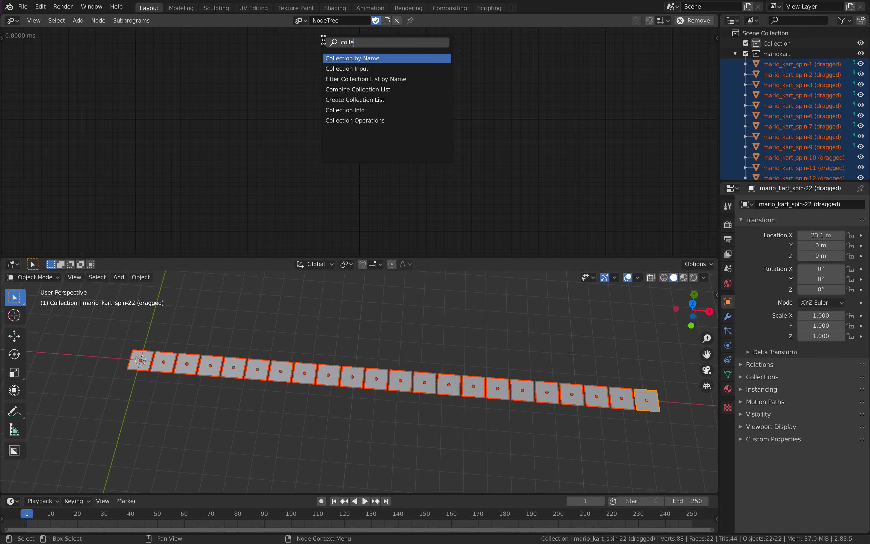
{"action": "key", "text": "Down"}
{"action": "key", "text": "Down"}
{"action": "key", "text": "Down"}
{"action": "key", "text": "Down"}
{"action": "key", "text": "Down"}
{"action": "key", "text": "Return"}
{"action": "left_click", "coordinate": [306, 75]}
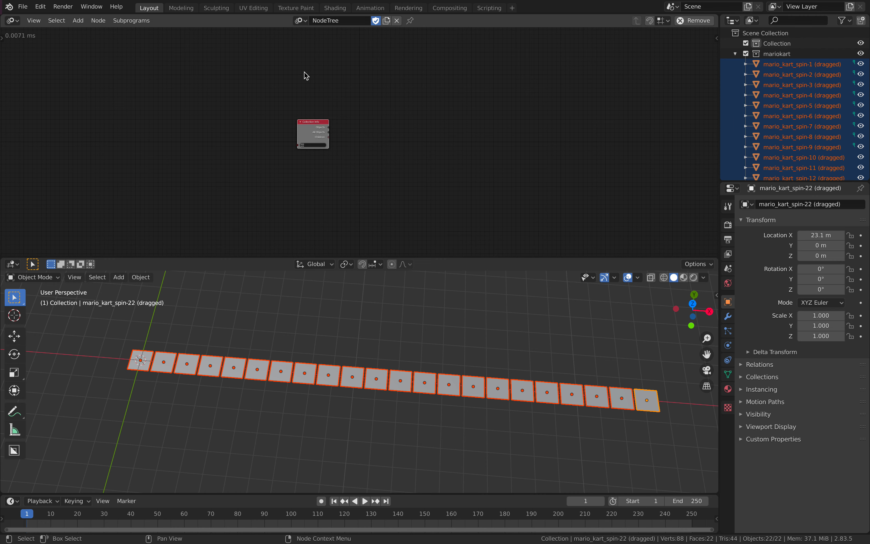
- Set the Collection Info node's collection to mariokart
{"action": "scroll", "coordinate": [317, 72], "scroll_direction": "up", "scroll_amount": 3}
{"action": "left_click", "coordinate": [266, 148]}
{"action": "left_click", "coordinate": [275, 170]}
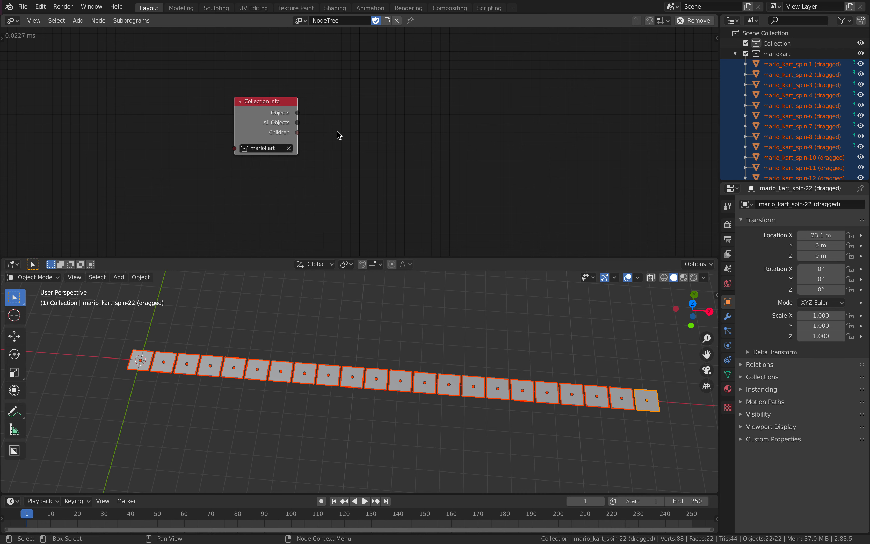
- Save the Blender file with the Collection Info node in place
{"action": "scroll", "coordinate": [325, 144], "scroll_direction": "up", "scroll_amount": 1}
{"action": "scroll", "coordinate": [269, 132], "scroll_direction": "up", "scroll_amount": 1}
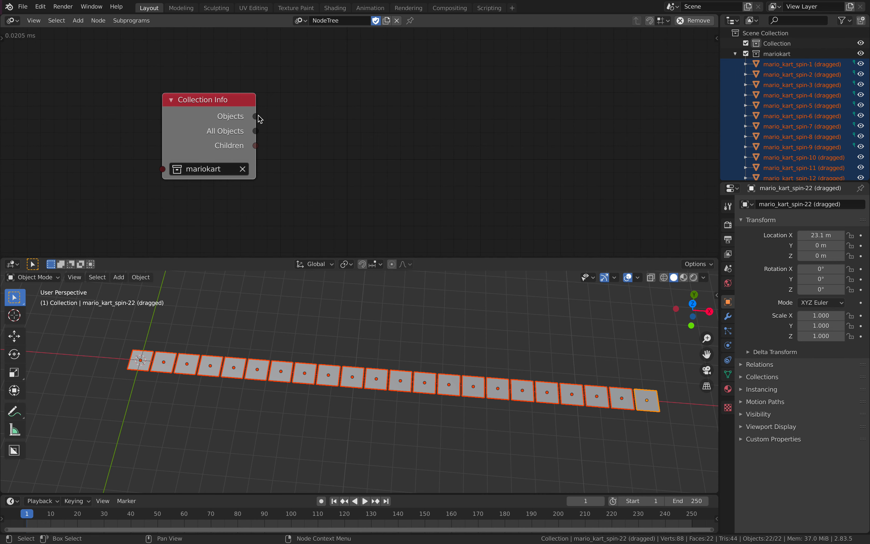
{"action": "scroll", "coordinate": [374, 119], "scroll_direction": "down", "scroll_amount": 1}
{"action": "key", "text": "ctrl+s"}
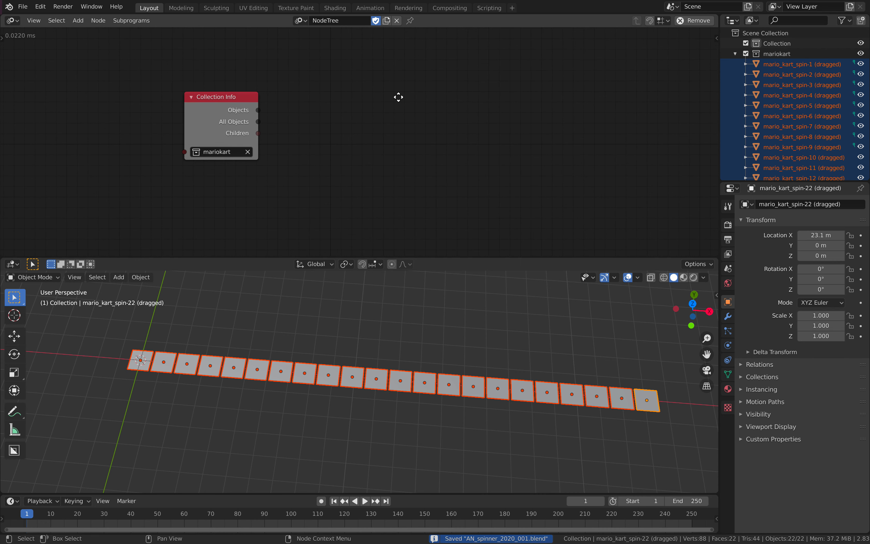
- Search the nodes for "matrix o" and add an Object Matrix Output node beside the Collection Info node
{"action": "key", "text": "shift+a"}
{"action": "left_click", "coordinate": [390, 93]}
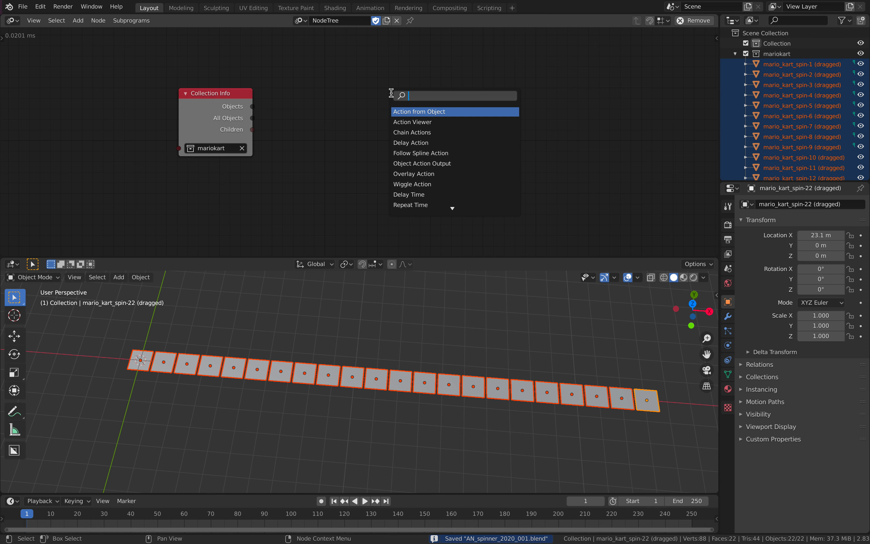
{"action": "type", "text": "matrix o"}
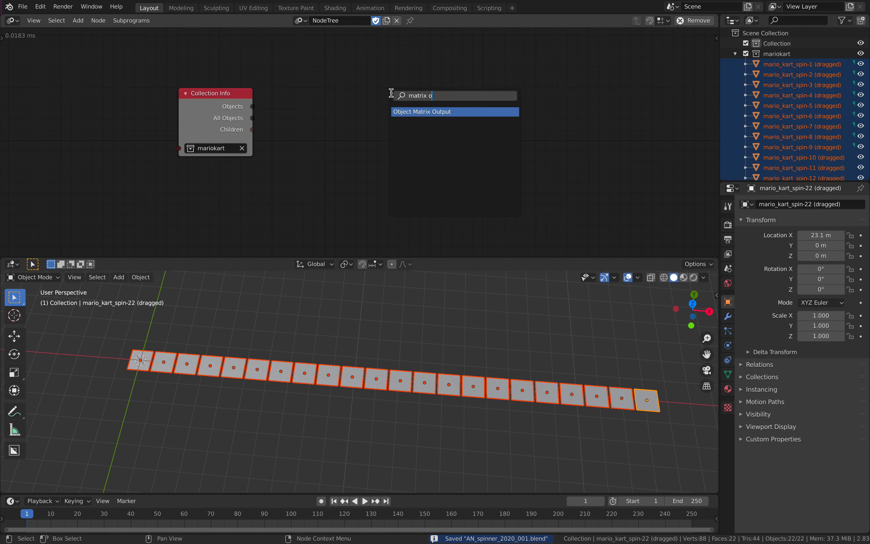
{"action": "key", "text": "Return"}
{"action": "left_click", "coordinate": [392, 97]}
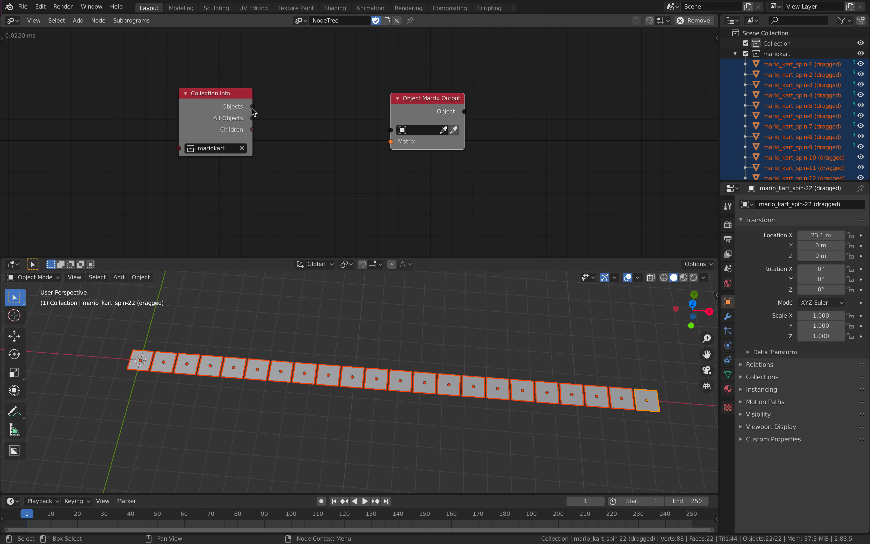
- Connect the Collection Info node's Objects output to the Objects input of Object Matrix Output
{"action": "left_click_drag", "start_coordinate": [253, 107], "coordinate": [391, 130]}
{"action": "left_click_drag", "start_coordinate": [410, 108], "coordinate": [438, 136]}
{"action": "middle_click_drag", "start_coordinate": [365, 155], "coordinate": [402, 95]}
{"action": "middle_click_drag", "start_coordinate": [160, 351], "coordinate": [375, 368], "text": "shift"}
{"action": "scroll", "coordinate": [360, 367], "scroll_direction": "up", "scroll_amount": 4}
{"action": "middle_click_drag", "start_coordinate": [275, 376], "coordinate": [257, 353]}
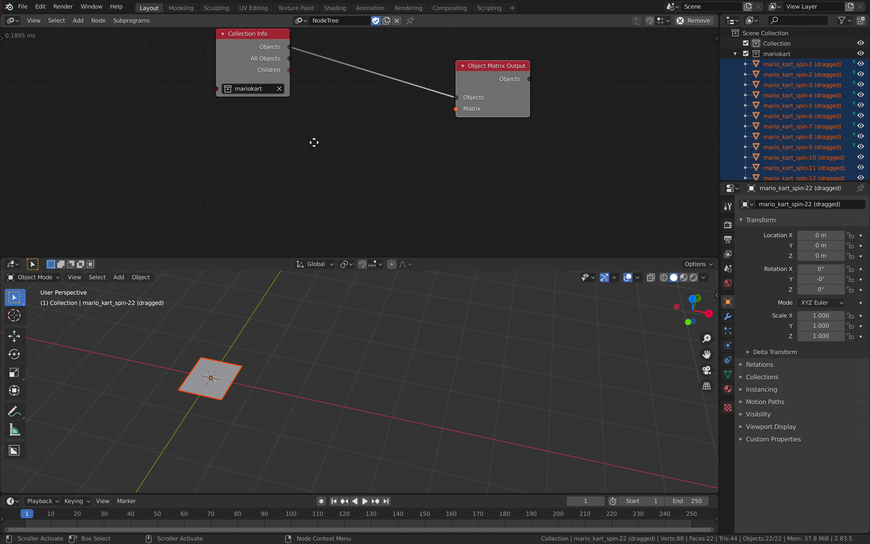
{"action": "middle_click_drag", "start_coordinate": [307, 140], "coordinate": [334, 153]}
- Search the nodes for "distribute" and add a Distribute Matrices node below the Collection Info node
{"action": "key", "text": "ctrl+a"}
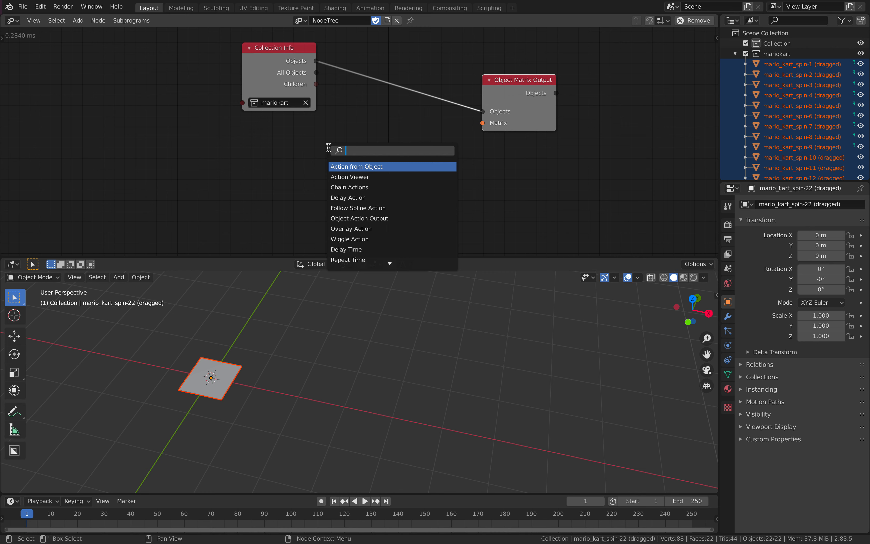
{"action": "type", "text": "distribute"}
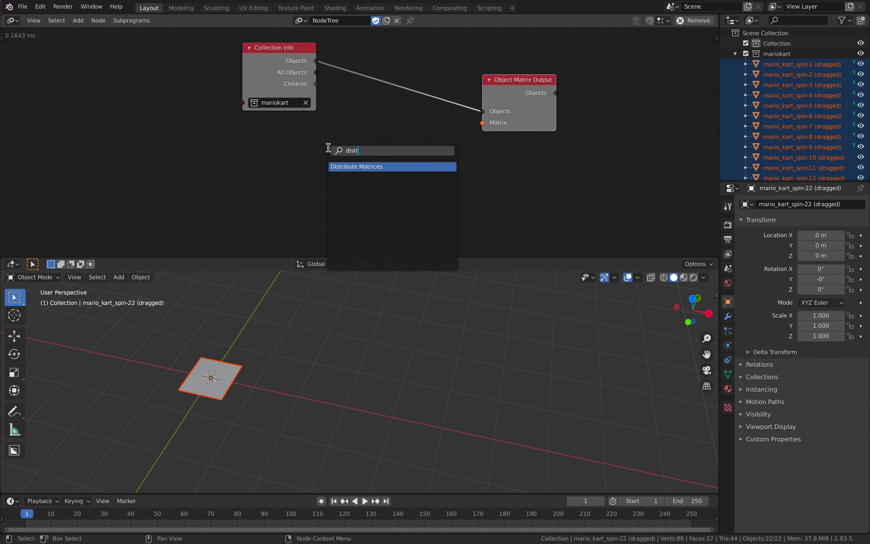
{"action": "key", "text": "Return"}
{"action": "left_click", "coordinate": [284, 115]}
{"action": "middle_click_drag", "start_coordinate": [287, 110], "coordinate": [287, 73]}
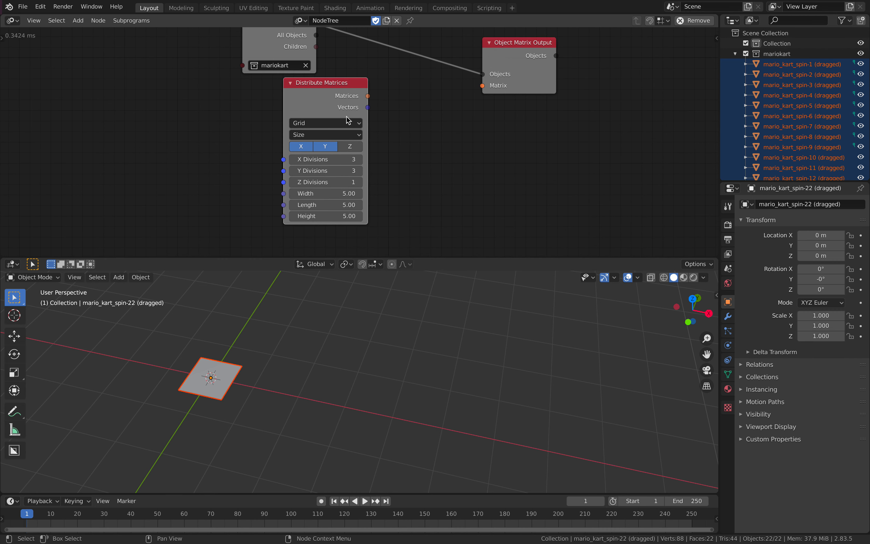
- Set Distribute Matrices to Circle mode and connect its Matrices output to the Object Matrix Output node
{"action": "left_click", "coordinate": [340, 124]}
{"action": "left_click", "coordinate": [341, 145]}
{"action": "left_click_drag", "start_coordinate": [368, 96], "coordinate": [480, 86]}
- Set the amount of the circle distribution to 22 and save the file
{"action": "scroll", "coordinate": [319, 207], "scroll_direction": "down", "scroll_amount": 2}
{"action": "scroll", "coordinate": [391, 374], "scroll_direction": "down", "scroll_amount": 7}
{"action": "middle_click_drag", "start_coordinate": [390, 374], "coordinate": [413, 357], "text": "shift"}
{"action": "scroll", "coordinate": [414, 357], "scroll_direction": "up", "scroll_amount": 3}
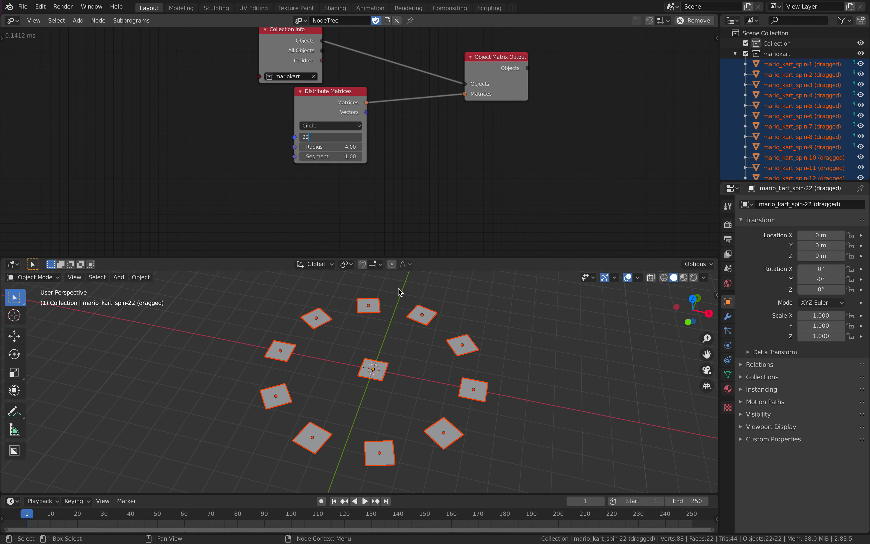
{"action": "type", "text": "22"}
{"action": "key", "text": "Return"}
{"action": "middle_click_drag", "start_coordinate": [427, 353], "coordinate": [379, 355]}
{"action": "key", "text": "ctrl+s"}
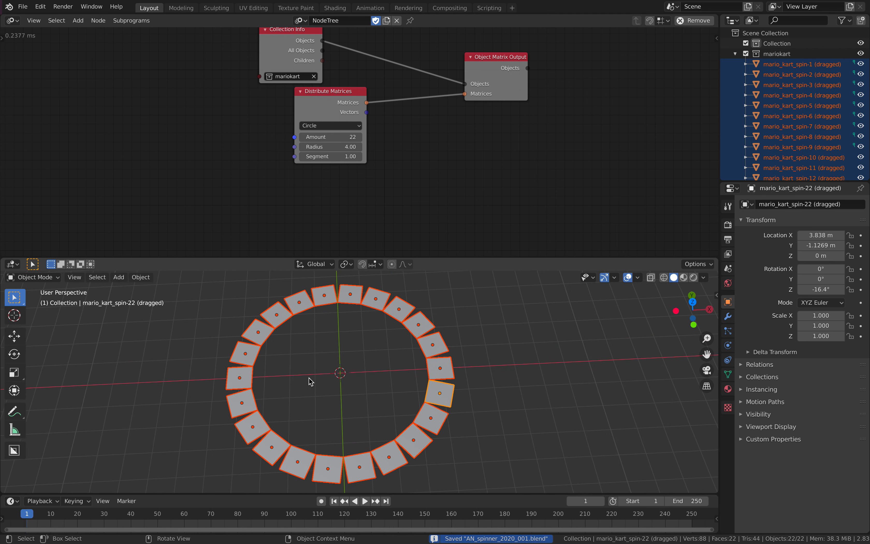
- Switch the 3D viewport to Material Preview shading and enlarge the viewport area
{"action": "left_click", "coordinate": [686, 277]}
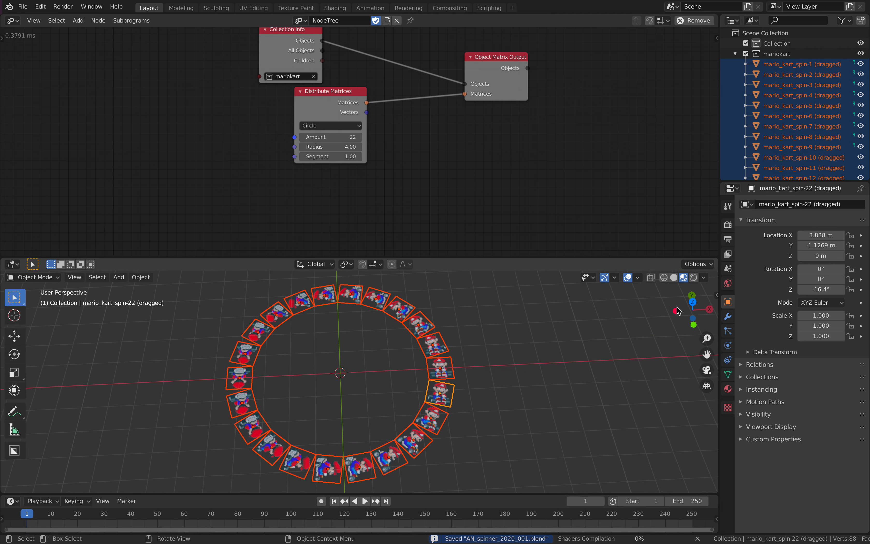
{"action": "middle_click_drag", "start_coordinate": [616, 350], "coordinate": [515, 396]}
{"action": "scroll", "coordinate": [515, 392], "scroll_direction": "up", "scroll_amount": 3}
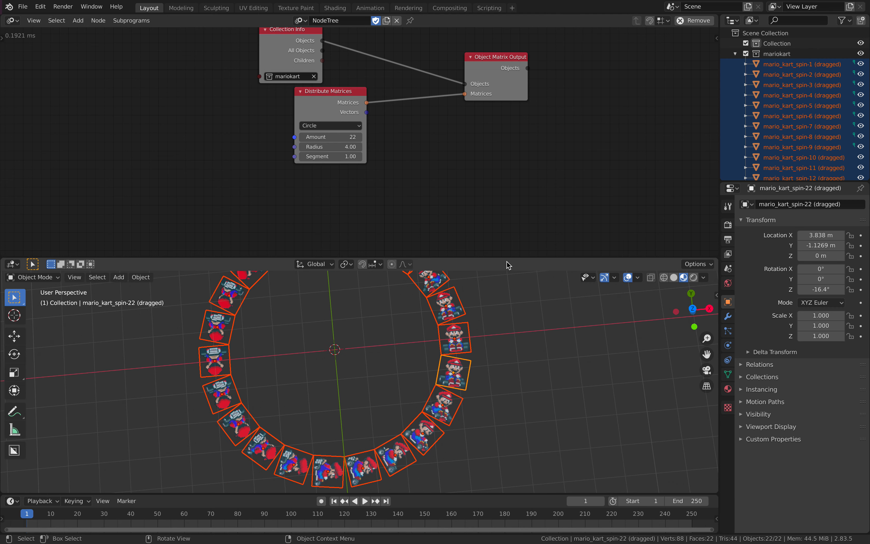
{"action": "left_click_drag", "start_coordinate": [508, 257], "coordinate": [503, 189]}
{"action": "middle_click_drag", "start_coordinate": [494, 289], "coordinate": [486, 326], "text": "shift"}
- Deselect all the sprite planes and save the file
{"action": "left_click", "coordinate": [503, 310]}
{"action": "middle_click_drag", "start_coordinate": [544, 327], "coordinate": [538, 321]}
{"action": "key", "text": "ctrl+s"}
- Insert a Matrix Math node on the link between Distribute Matrices and Object Matrix Output, spacing the nodes apart
{"action": "middle_click_drag", "start_coordinate": [467, 121], "coordinate": [435, 152]}
{"action": "left_click_drag", "start_coordinate": [475, 85], "coordinate": [540, 71]}
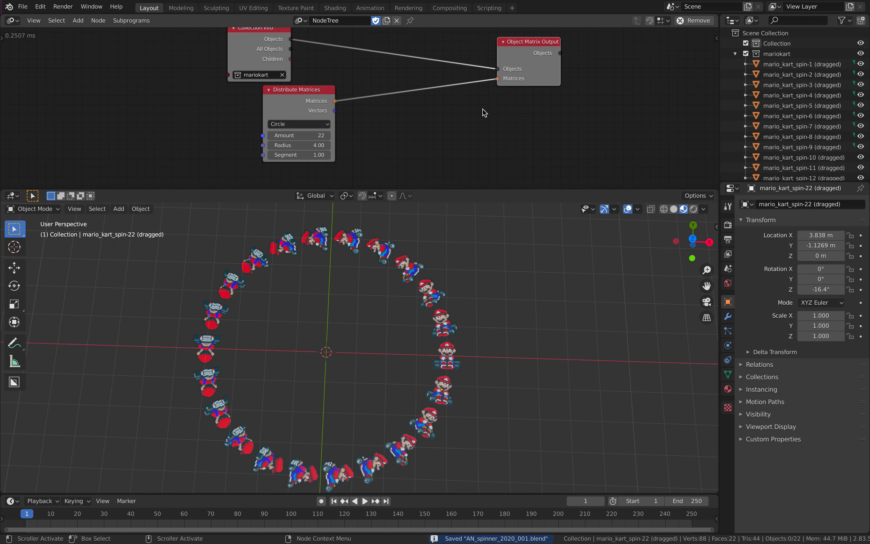
{"action": "key", "text": "shift+a"}
{"action": "left_click", "coordinate": [467, 118]}
{"action": "type", "text": "matrix m"}
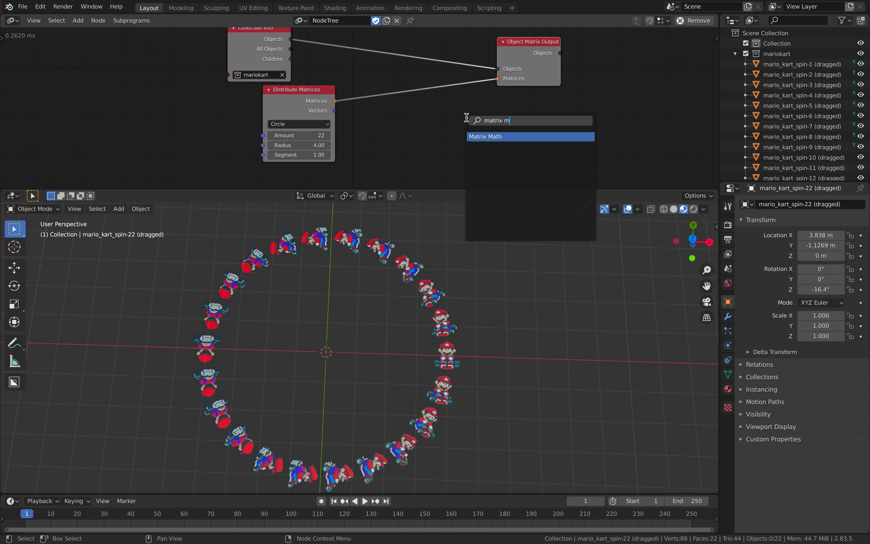
{"action": "key", "text": "Return"}
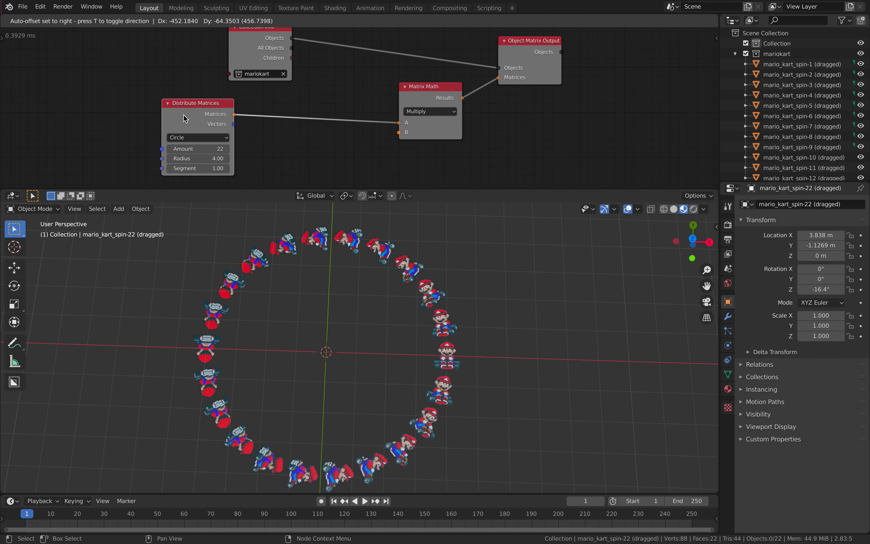
{"action": "left_click", "coordinate": [184, 119]}
- Add a Compose Matrix node and connect its Matrix output to input B of the Matrix Math node
{"action": "key", "text": "ctrl+a"}
{"action": "type", "text": "compos"}
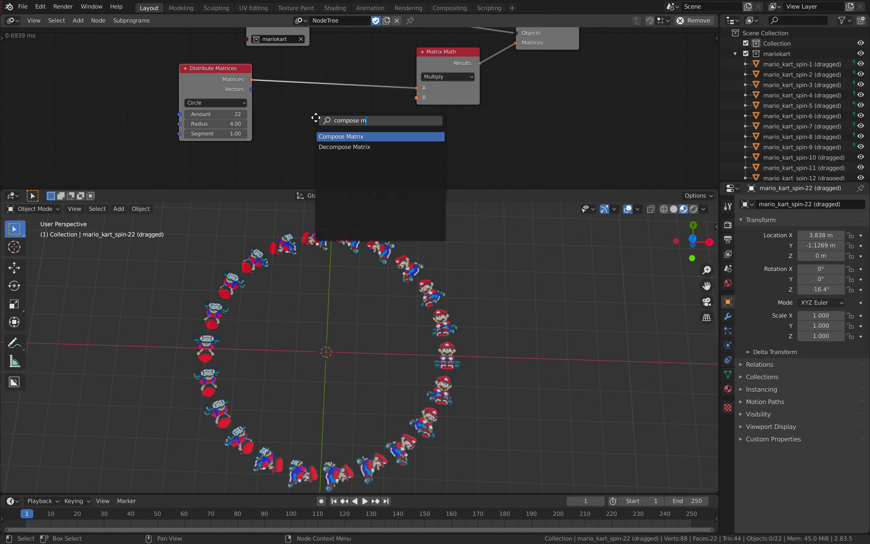
{"action": "key", "text": "Return"}
{"action": "left_click", "coordinate": [286, 108]}
{"action": "left_click_drag", "start_coordinate": [367, 123], "coordinate": [416, 97]}
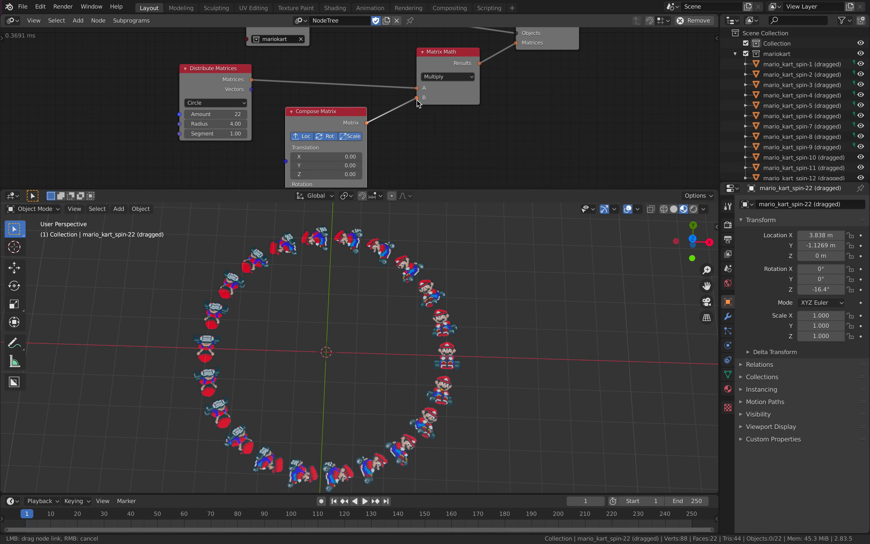
- Enlarge the node editor, set the Compose Matrix rotation to X 0°, Y 0°, Z -90°, and save
{"action": "left_click_drag", "start_coordinate": [462, 188], "coordinate": [451, 204]}
{"action": "middle_click_drag", "start_coordinate": [460, 199], "coordinate": [473, 137]}
{"action": "mouse_move", "coordinate": [359, 155]}
{"action": "left_mouse_down"}
{"action": "mouse_move", "coordinate": [377, 155]}
{"action": "mouse_move", "coordinate": [332, 164]}
{"action": "mouse_move", "coordinate": [346, 173]}
{"action": "mouse_move", "coordinate": [320, 173]}
{"action": "mouse_move", "coordinate": [362, 173]}
{"action": "left_mouse_up"}
{"action": "key", "text": "Return"}
{"action": "left_click", "coordinate": [354, 164]}
{"action": "type", "text": "0"}
{"action": "key", "text": "Return"}
{"action": "key", "text": "Return"}
{"action": "key", "text": "ctrl+s"}
- Switch the 3D viewport to the top orthographic view and save the file
{"action": "middle_click_drag", "start_coordinate": [476, 321], "coordinate": [478, 322]}
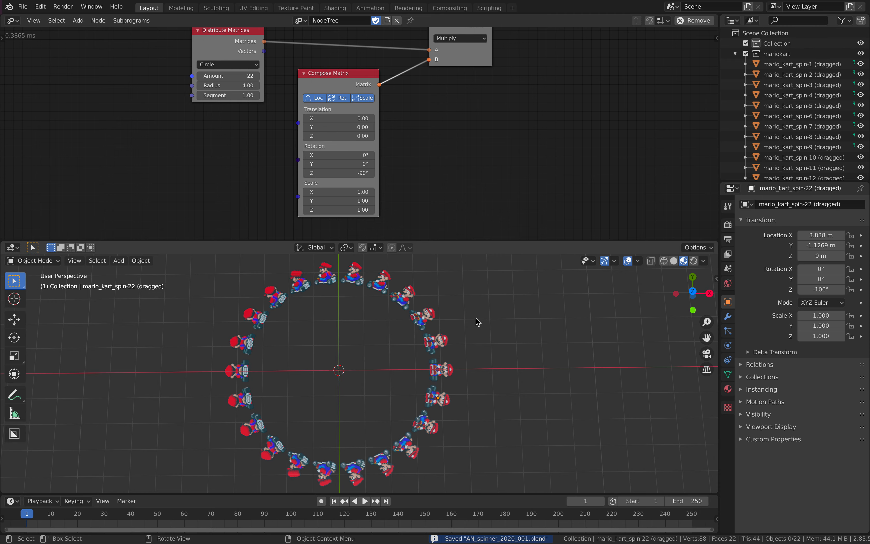
{"action": "middle_click_drag", "start_coordinate": [476, 319], "coordinate": [475, 322]}
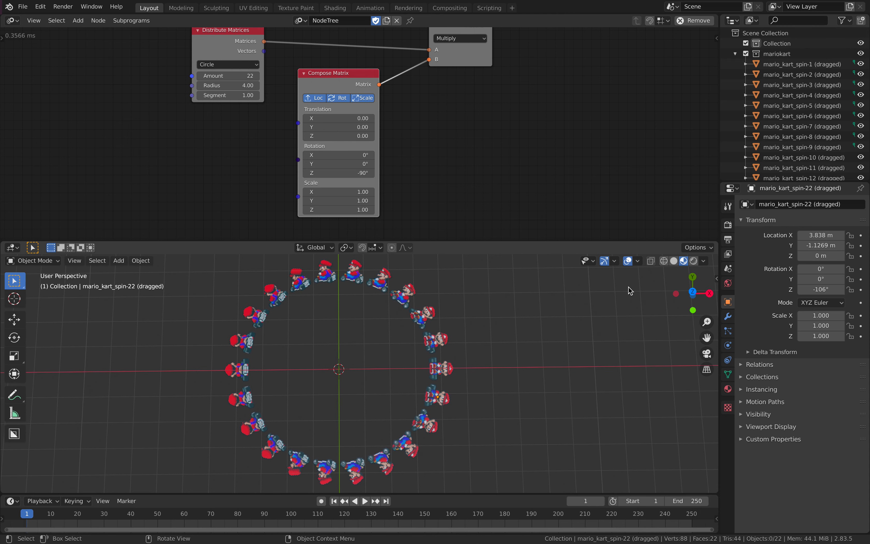
{"action": "left_click", "coordinate": [688, 293]}
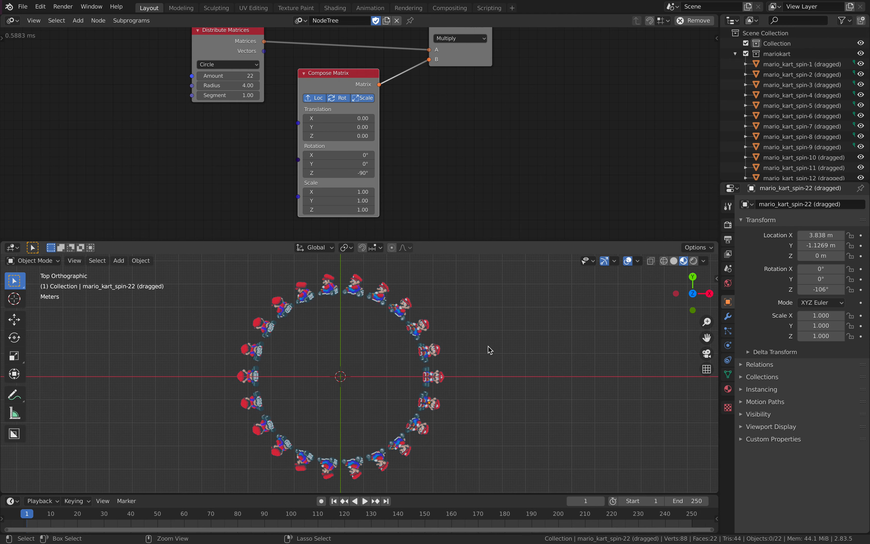
{"action": "key", "text": "ctrl+s"}
- Open the node editor's sidebar and bring up the node tree's Auto Execution settings
{"action": "middle_click_drag", "start_coordinate": [478, 183], "coordinate": [428, 180]}
{"action": "scroll", "coordinate": [485, 187], "scroll_direction": "down", "scroll_amount": 2}
{"action": "middle_click_drag", "start_coordinate": [436, 139], "coordinate": [409, 153]}
{"action": "left_click", "coordinate": [716, 40]}
{"action": "left_click", "coordinate": [713, 85]}
{"action": "left_click", "coordinate": [713, 40]}
{"action": "left_click", "coordinate": [713, 168]}
{"action": "left_click", "coordinate": [713, 64]}
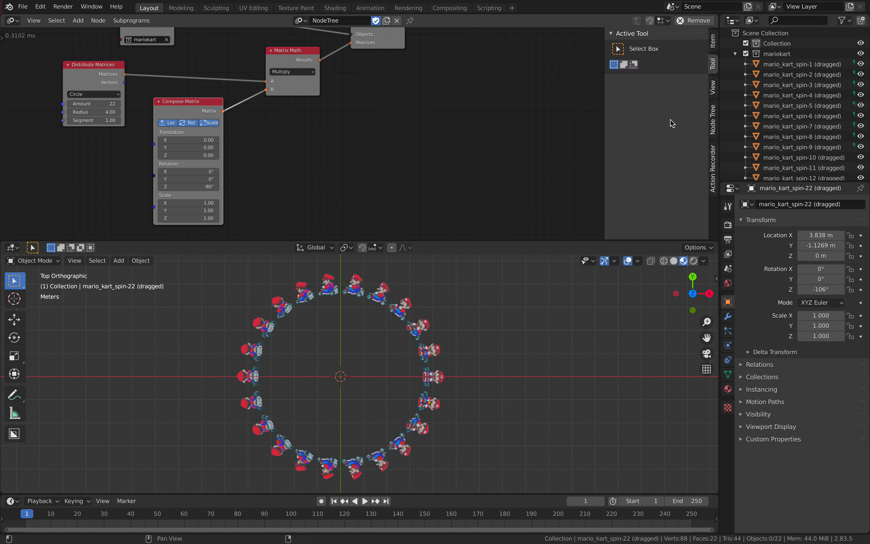
{"action": "left_click", "coordinate": [713, 46]}
{"action": "left_click", "coordinate": [673, 183]}
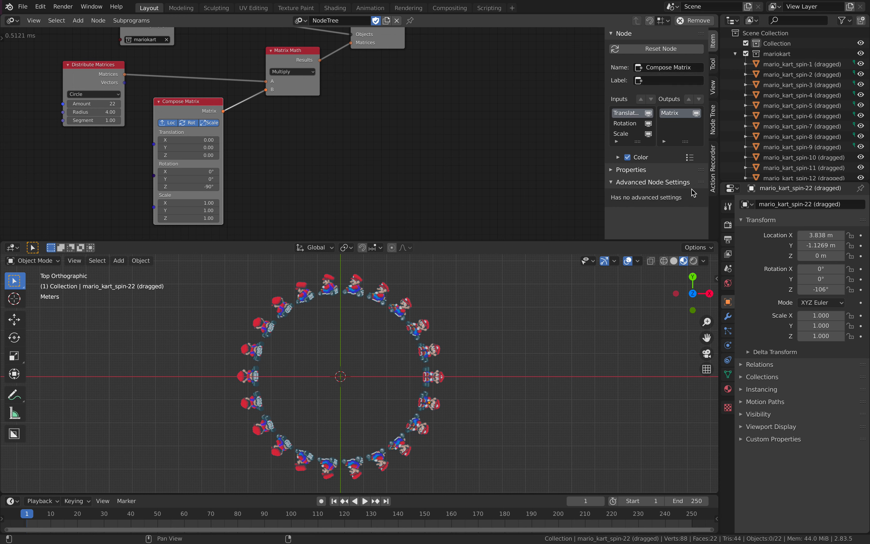
{"action": "scroll", "coordinate": [714, 174], "scroll_direction": "down", "scroll_amount": 4}
{"action": "scroll", "coordinate": [714, 171], "scroll_direction": "up", "scroll_amount": 1}
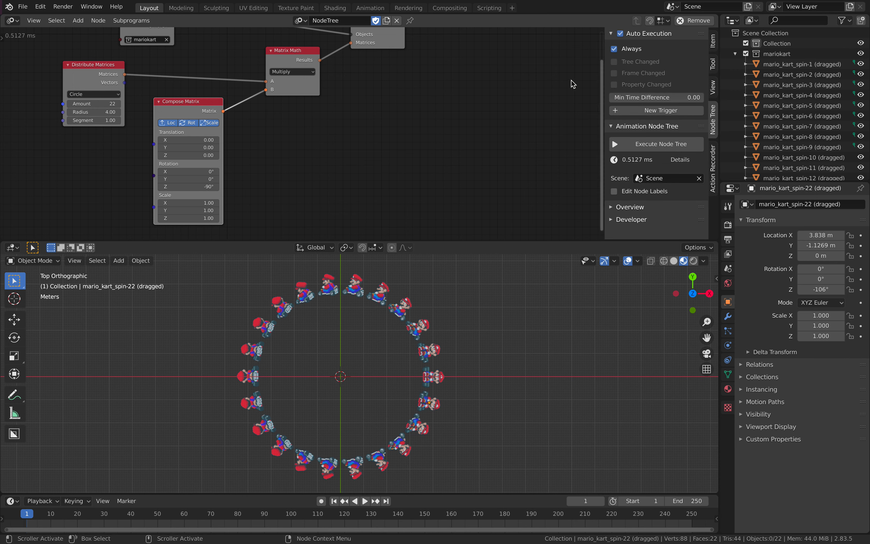
- Disable Always auto execution, enable Tree Changed, Frame Changed and Property Changed instead, and save the file
{"action": "left_click", "coordinate": [626, 50]}
{"action": "left_click", "coordinate": [631, 84]}
{"action": "key", "text": "ctrl+s"}
- Split the node editor into two side-by-side areas and change the new one to Sverchok Nodes
{"action": "left_click_drag", "start_coordinate": [717, 16], "coordinate": [366, 33]}
{"action": "left_click", "coordinate": [381, 21]}
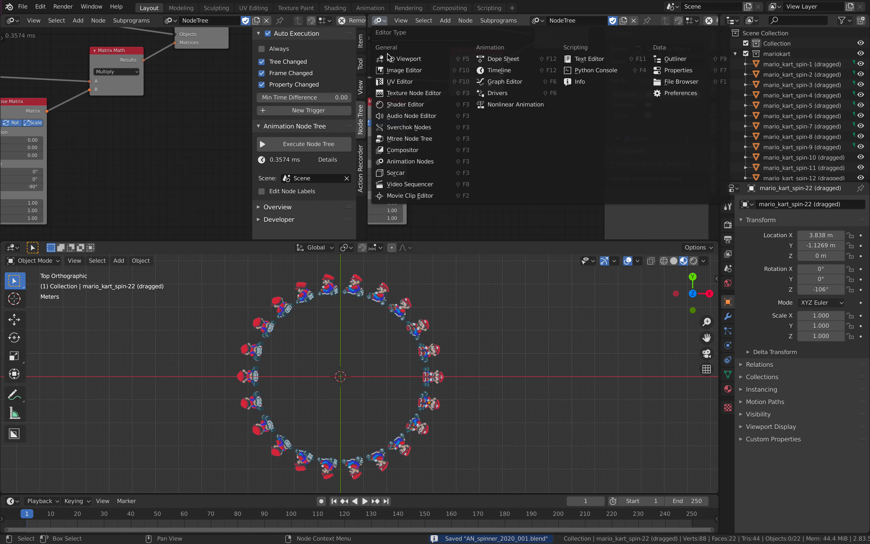
{"action": "left_click", "coordinate": [394, 129]}
- Make more room in the Sverchok editor by widening it and hiding its sidebar, and create a new node tree
{"action": "left_click_drag", "start_coordinate": [367, 129], "coordinate": [335, 129]}
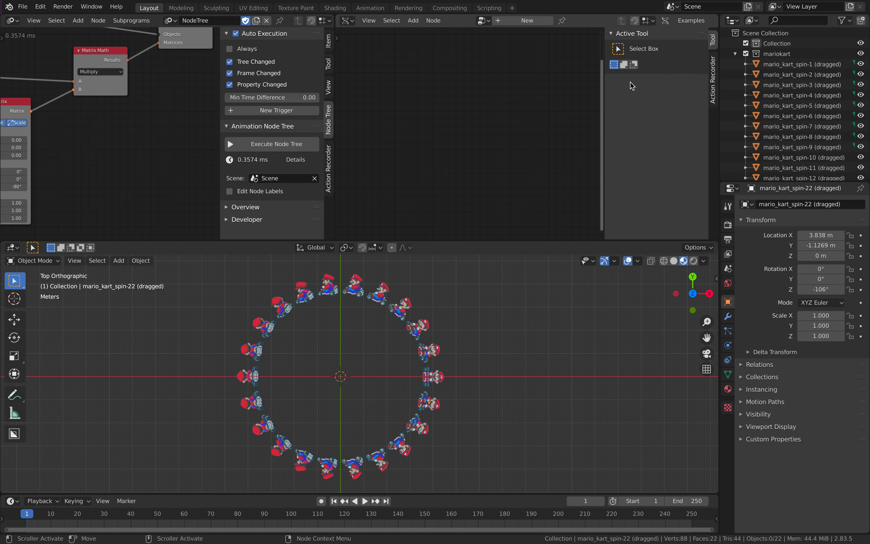
{"action": "left_click_drag", "start_coordinate": [605, 86], "coordinate": [799, 94]}
{"action": "left_click", "coordinate": [550, 23]}
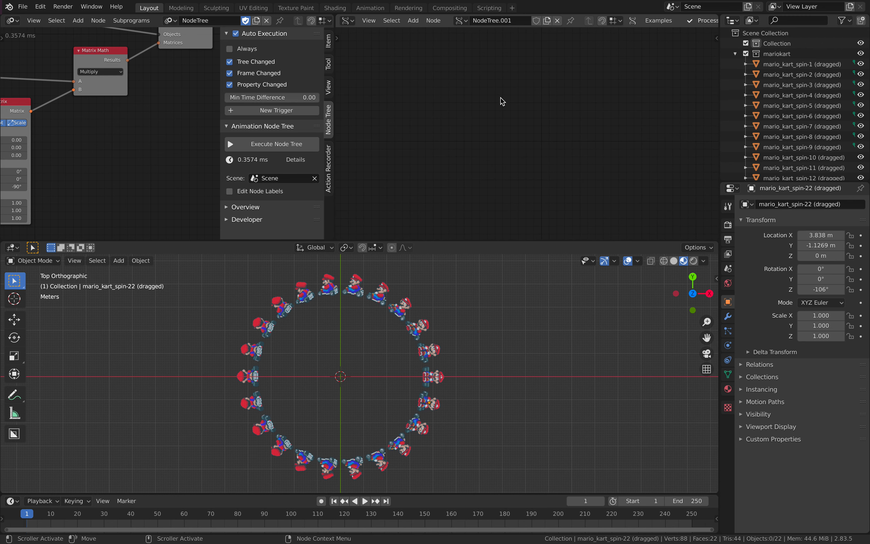
- Search the Sverchok nodes for "cy" and add a Cylinder node
{"action": "key", "text": "alt+space"}
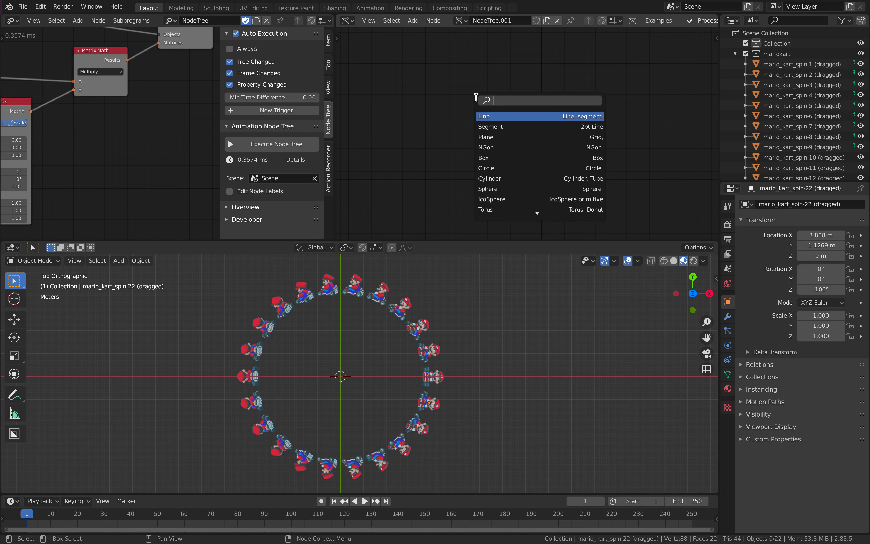
{"action": "type", "text": "cy"}
{"action": "key", "text": "Return"}
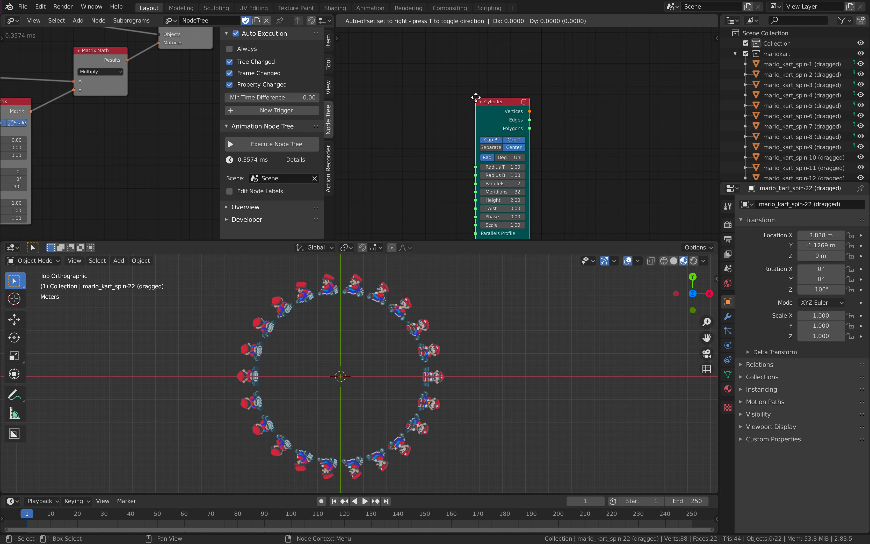
{"action": "left_click", "coordinate": [442, 78]}
{"action": "key", "text": "shift+a"}
{"action": "left_click", "coordinate": [572, 71]}
{"action": "type", "text": "bm"}
{"action": "key", "text": "Return"}
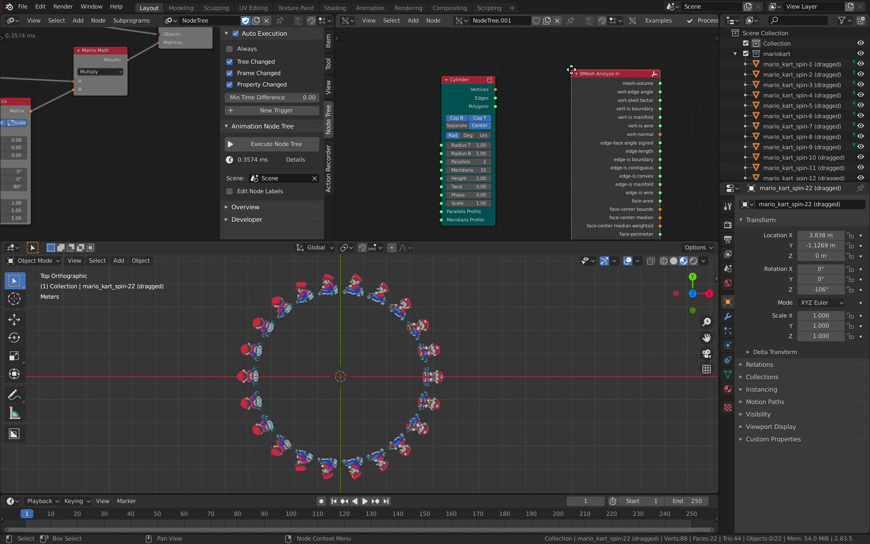
{"action": "left_click", "coordinate": [576, 69]}
{"action": "key", "text": "x"}
- Search the nodes for "mesh vi" and place a Mesh viewer node beside the Cylinder node
{"action": "key", "text": "shift+a"}
{"action": "left_click", "coordinate": [571, 71]}
{"action": "type", "text": "mesjh"}
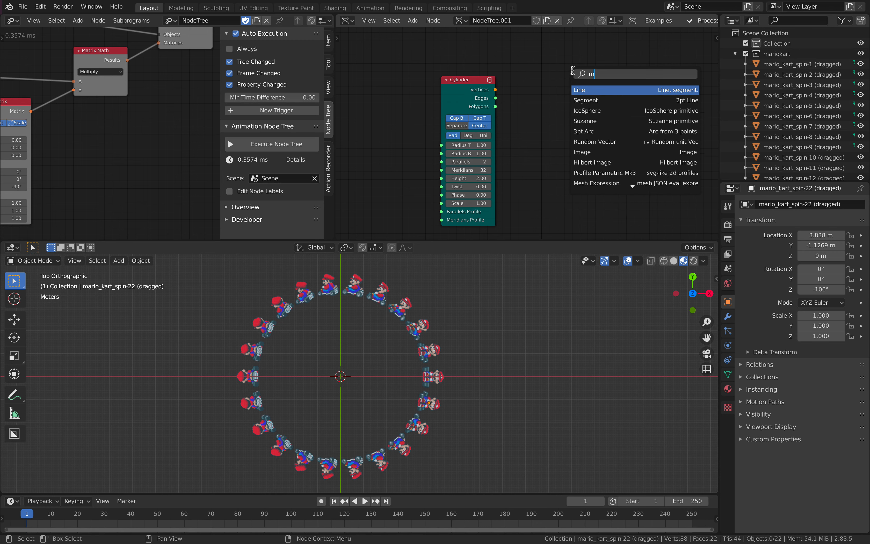
{"action": "key", "text": "BackSpace"}
{"action": "type", "text": "h"}
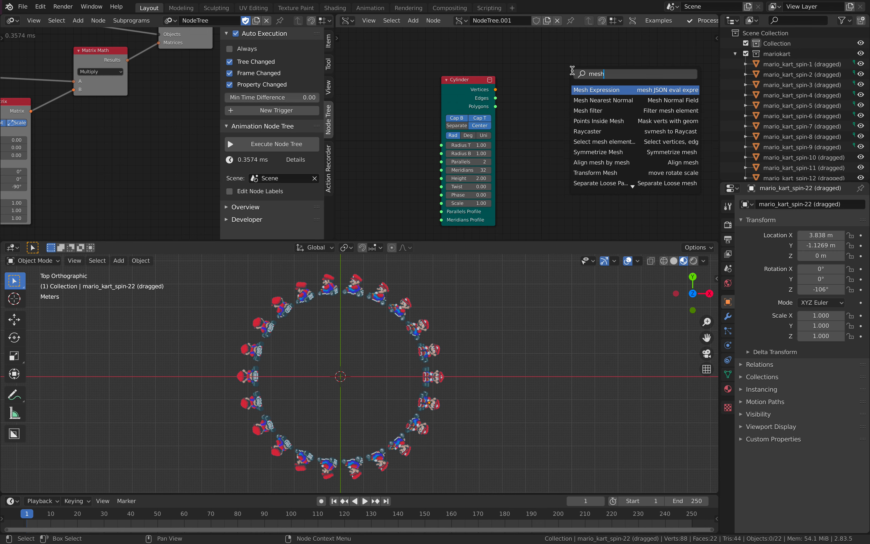
{"action": "type", "text": " vi"}
{"action": "key", "text": "Return"}
{"action": "left_click", "coordinate": [571, 71]}
- Link the Cylinder's Vertices, Edges and Polygons outputs to the matching inputs of the Mesh viewer
{"action": "left_click", "coordinate": [469, 83]}
{"action": "left_click", "coordinate": [593, 81], "text": "shift"}
{"action": "key", "text": "f"}
{"action": "left_click", "coordinate": [557, 60]}
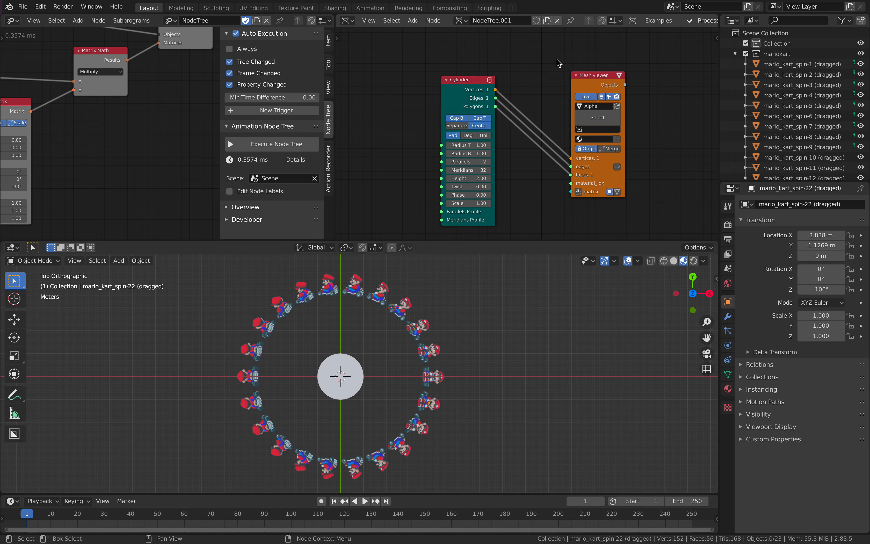
- Turn off both Cap B and Cap T on the Cylinder node to leave the cylinder open
{"action": "middle_click_drag", "start_coordinate": [461, 344], "coordinate": [471, 304]}
{"action": "scroll", "coordinate": [381, 383], "scroll_direction": "up", "scroll_amount": 2}
{"action": "middle_click_drag", "start_coordinate": [382, 383], "coordinate": [409, 350], "text": "shift"}
{"action": "left_click", "coordinate": [463, 118]}
{"action": "left_click", "coordinate": [479, 119]}
{"action": "middle_click_drag", "start_coordinate": [543, 319], "coordinate": [533, 320]}
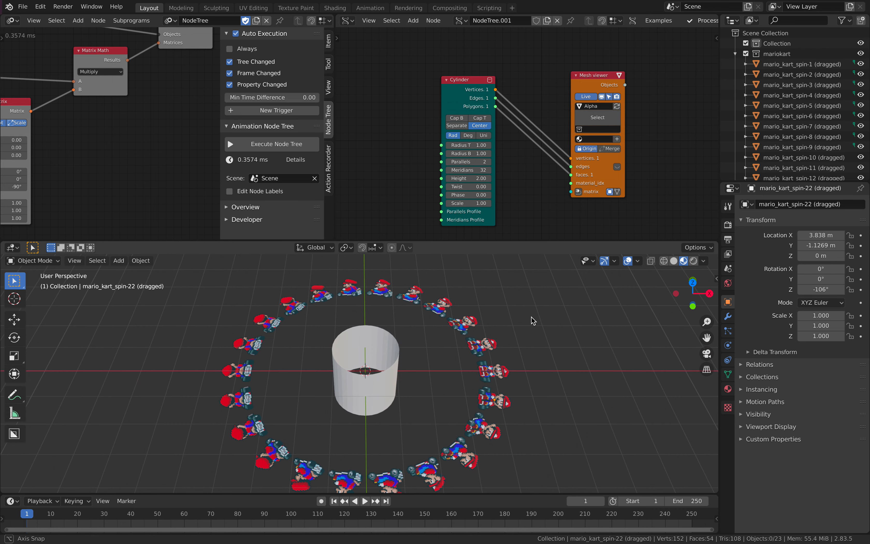
- Shape the cylinder into a wide cone with Radius T 0.34 and Radius B 2.92, and turn off its Center option
{"action": "left_click_drag", "start_coordinate": [479, 146], "coordinate": [511, 154]}
{"action": "middle_click_drag", "start_coordinate": [480, 391], "coordinate": [475, 346]}
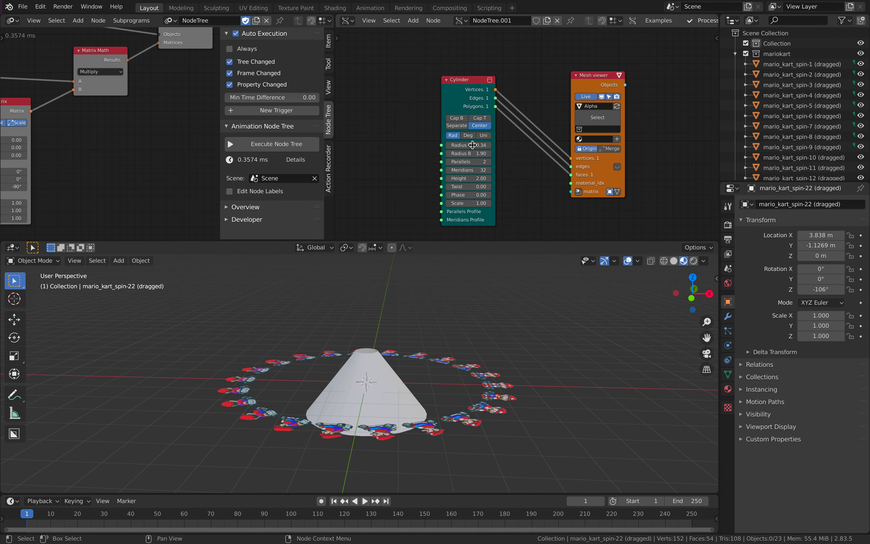
{"action": "left_click", "coordinate": [477, 127]}
{"action": "middle_click_drag", "start_coordinate": [494, 330], "coordinate": [499, 381]}
{"action": "middle_click_drag", "start_coordinate": [500, 278], "coordinate": [498, 303]}
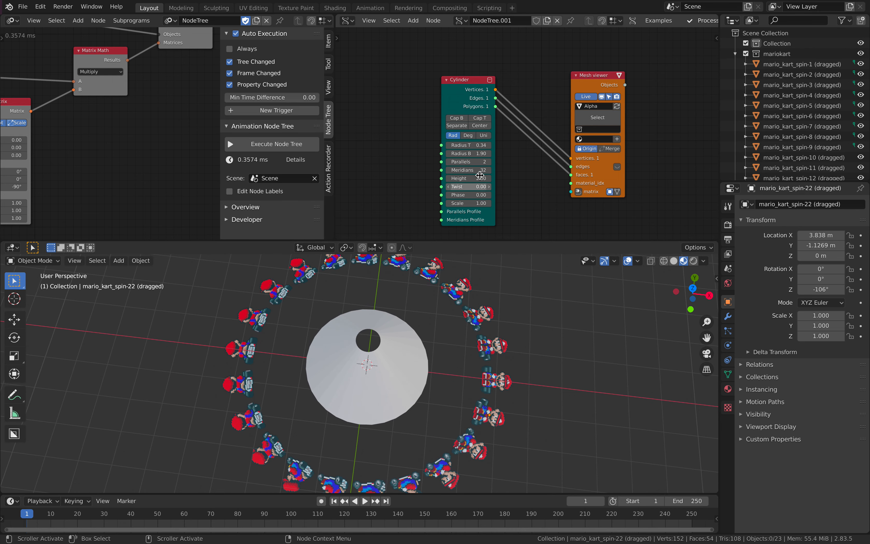
{"action": "left_click_drag", "start_coordinate": [470, 154], "coordinate": [507, 154]}
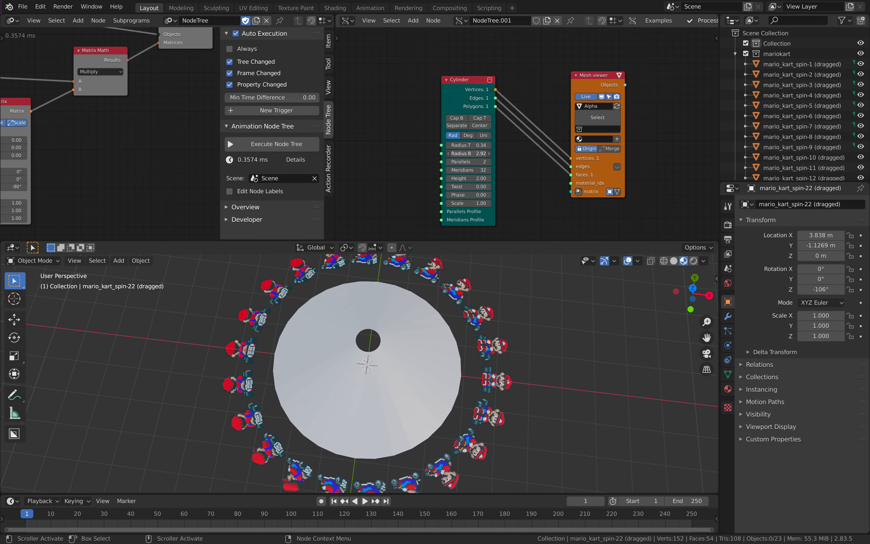
- Turn on edges in the Mesh viewer node, view the scene from the top, and save the file
{"action": "left_click", "coordinate": [617, 166]}
{"action": "left_click", "coordinate": [692, 288]}
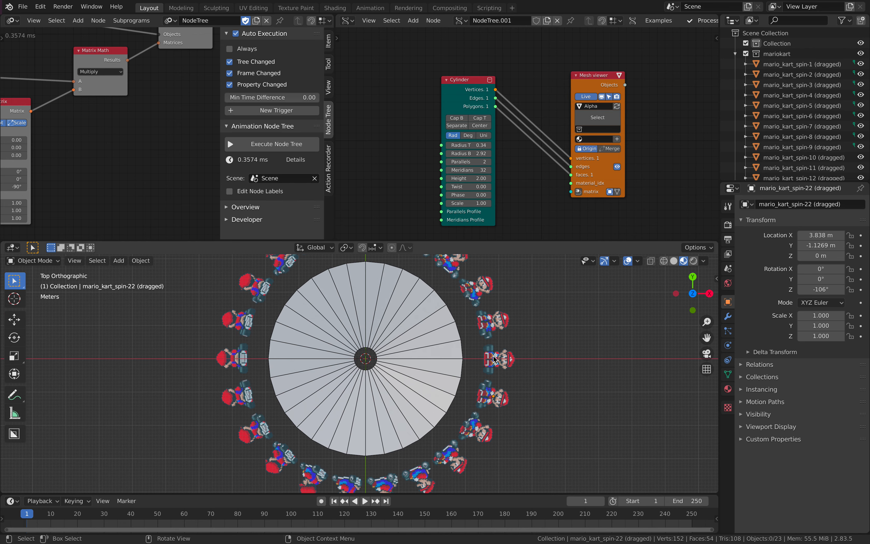
{"action": "middle_click_drag", "start_coordinate": [388, 312], "coordinate": [372, 309], "text": "shift"}
{"action": "scroll", "coordinate": [361, 306], "scroll_direction": "down", "scroll_amount": 1}
{"action": "key", "text": "ctrl+s"}
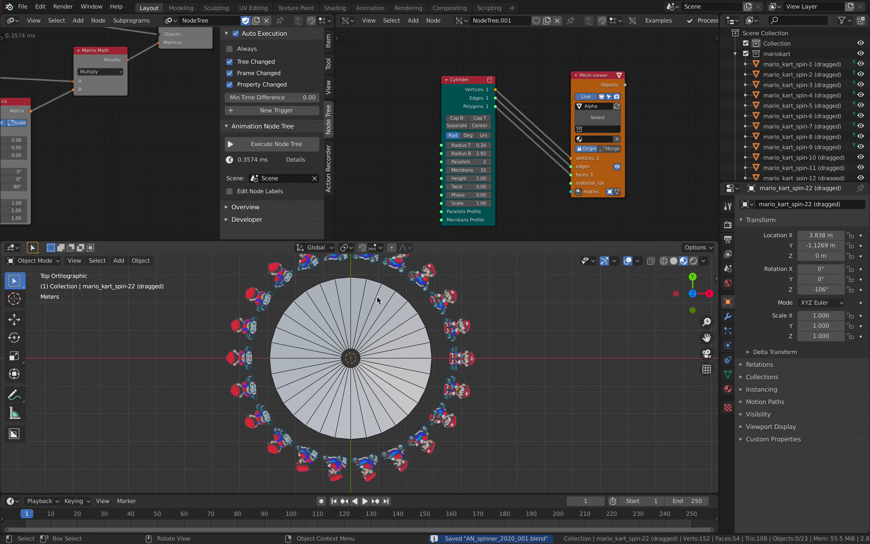
- Make the generated cone mesh the active object, clear the selection, and save the file
{"action": "left_click", "coordinate": [348, 287]}
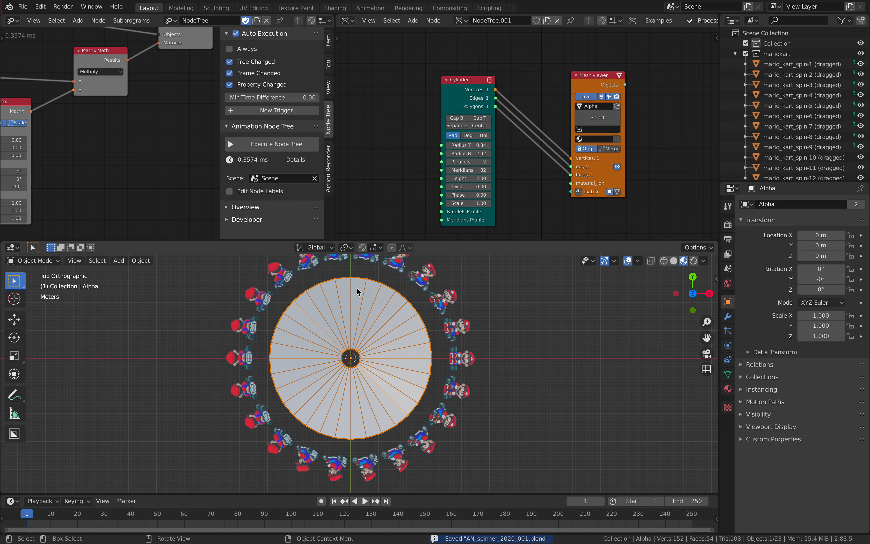
{"action": "scroll", "coordinate": [414, 288], "scroll_direction": "down", "scroll_amount": 2}
{"action": "left_click", "coordinate": [460, 305]}
{"action": "scroll", "coordinate": [418, 301], "scroll_direction": "up", "scroll_amount": 1}
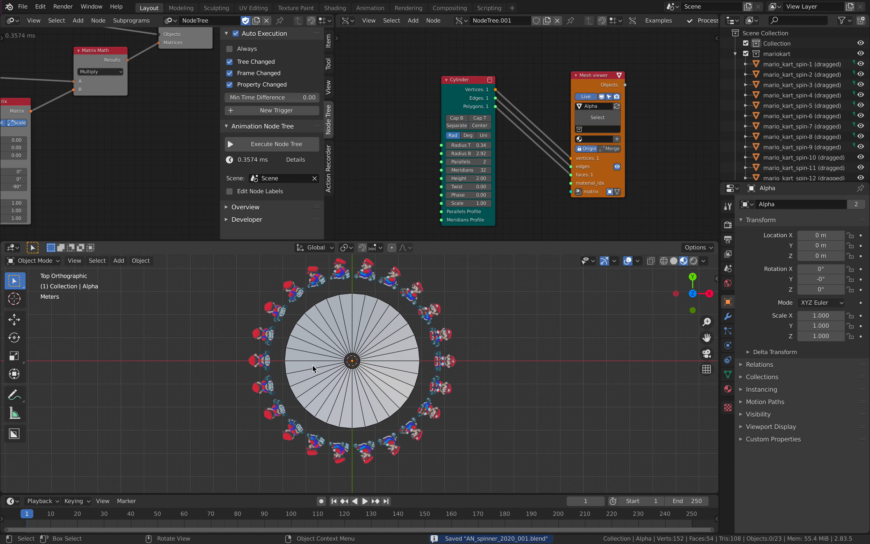
{"action": "middle_click_drag", "start_coordinate": [512, 321], "coordinate": [505, 329], "text": "shift"}
{"action": "key", "text": "ctrl+s"}
- Search the Sverchok nodes for "mater" and place a Set Material Index node beyond the Mesh viewer
{"action": "middle_click_drag", "start_coordinate": [499, 212], "coordinate": [455, 201]}
{"action": "left_click_drag", "start_coordinate": [553, 72], "coordinate": [526, 70]}
{"action": "key", "text": "shift+a"}
{"action": "left_click", "coordinate": [601, 94]}
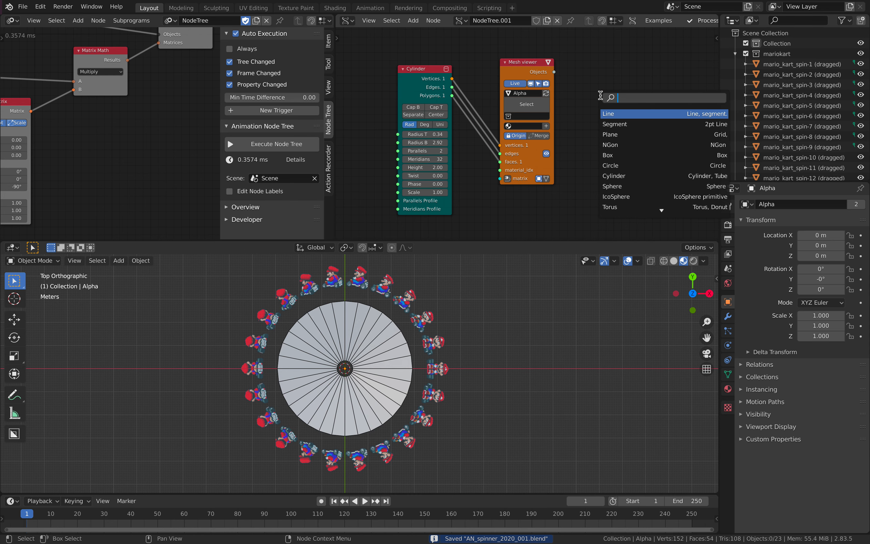
{"action": "type", "text": "mater"}
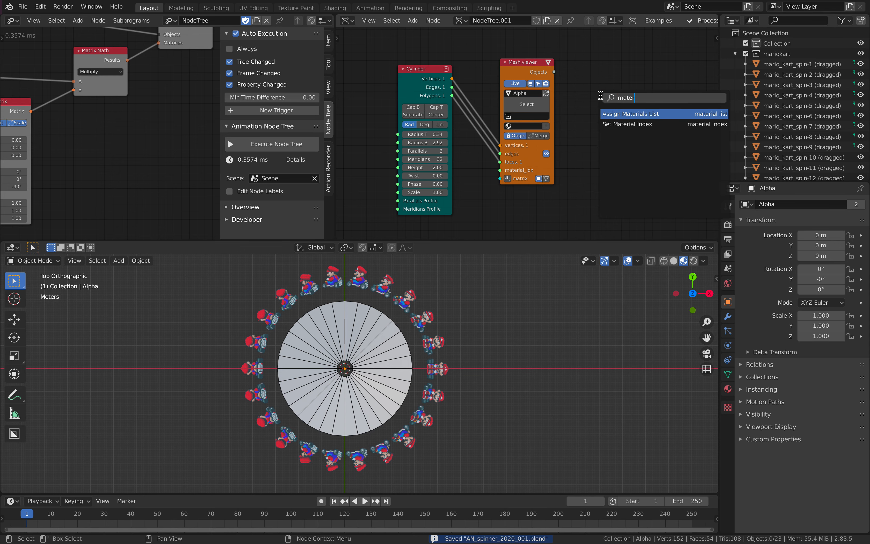
{"action": "key", "text": "Down"}
{"action": "key", "text": "Return"}
{"action": "left_click", "coordinate": [601, 95]}
{"action": "left_click_drag", "start_coordinate": [605, 97], "coordinate": [649, 98]}
- Search the nodes for "mate" and place an Assign Materials List node between the Mesh viewer and Set Material Index
{"action": "key", "text": "shift+a"}
{"action": "left_click", "coordinate": [621, 89]}
{"action": "type", "text": "mate"}
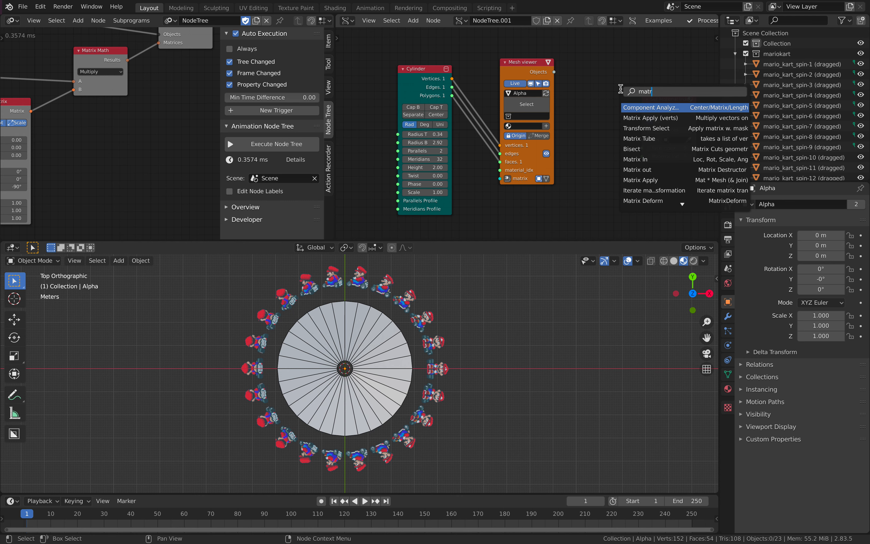
{"action": "key", "text": "Down"}
{"action": "key", "text": "Return"}
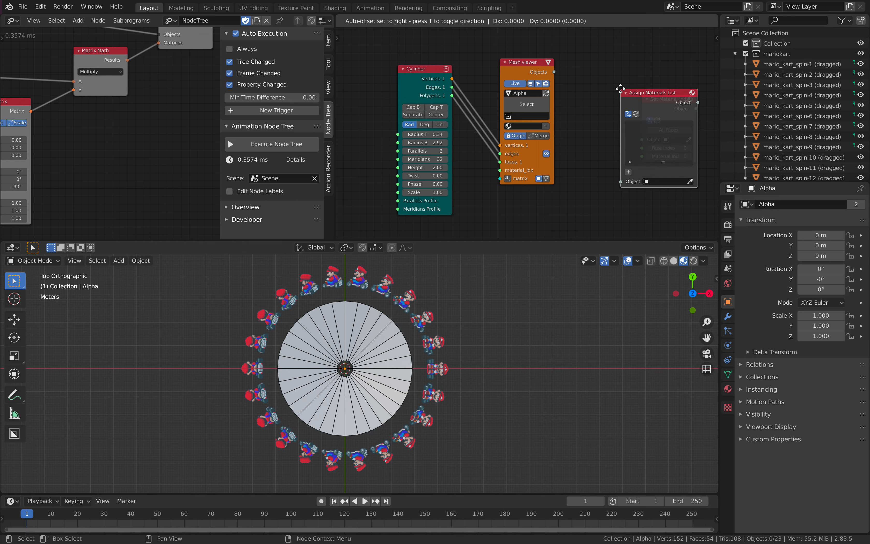
{"action": "left_click", "coordinate": [566, 81]}
- Move the Mesh viewer closer to the Cylinder node and link its Objects output to the Assign Materials List's Object input
{"action": "middle_click_drag", "start_coordinate": [611, 58], "coordinate": [540, 45]}
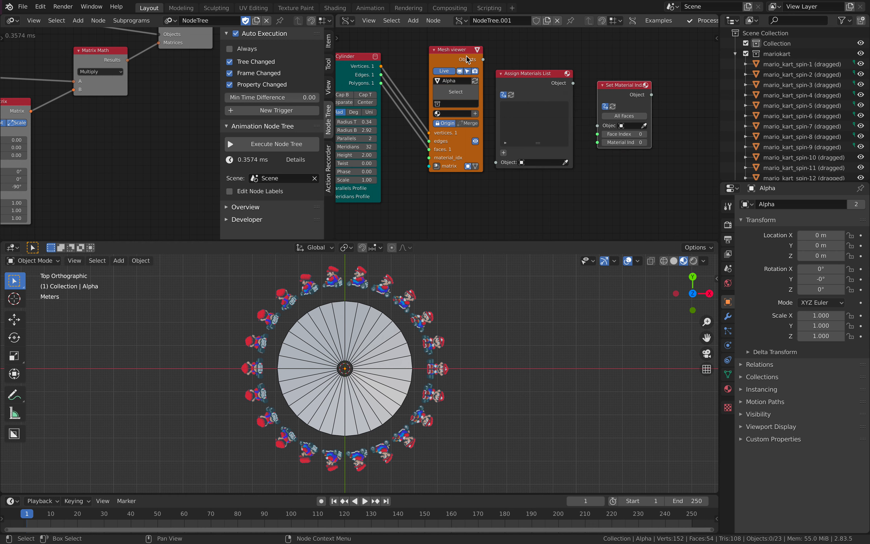
{"action": "left_click_drag", "start_coordinate": [467, 57], "coordinate": [444, 64]}
{"action": "middle_click_drag", "start_coordinate": [458, 64], "coordinate": [491, 75]}
{"action": "key", "text": "ctrl+s"}
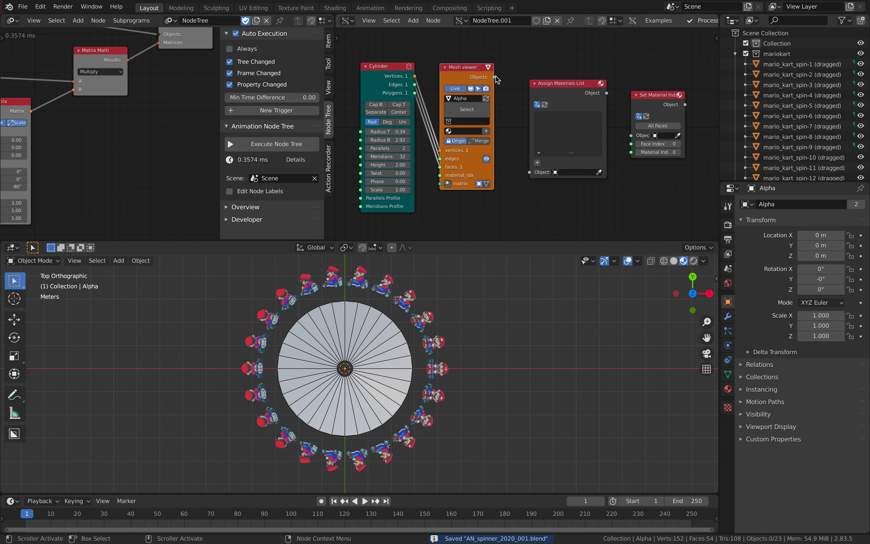
{"action": "left_click_drag", "start_coordinate": [495, 78], "coordinate": [508, 100]}
{"action": "left_click_drag", "start_coordinate": [529, 175], "coordinate": [529, 173]}
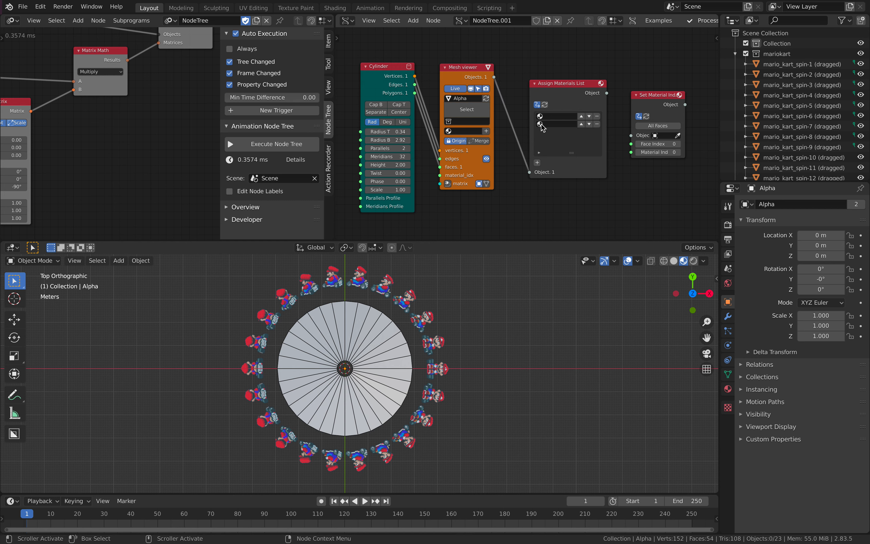
- Create a new material in each of the cone mesh's two material slots and set the first one's Base Color to red
{"action": "left_click", "coordinate": [728, 388]}
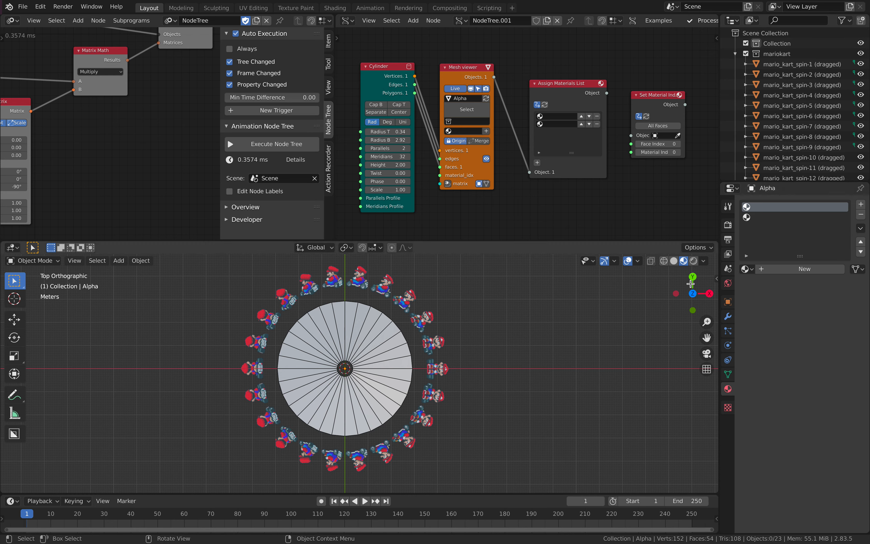
{"action": "left_click", "coordinate": [779, 270]}
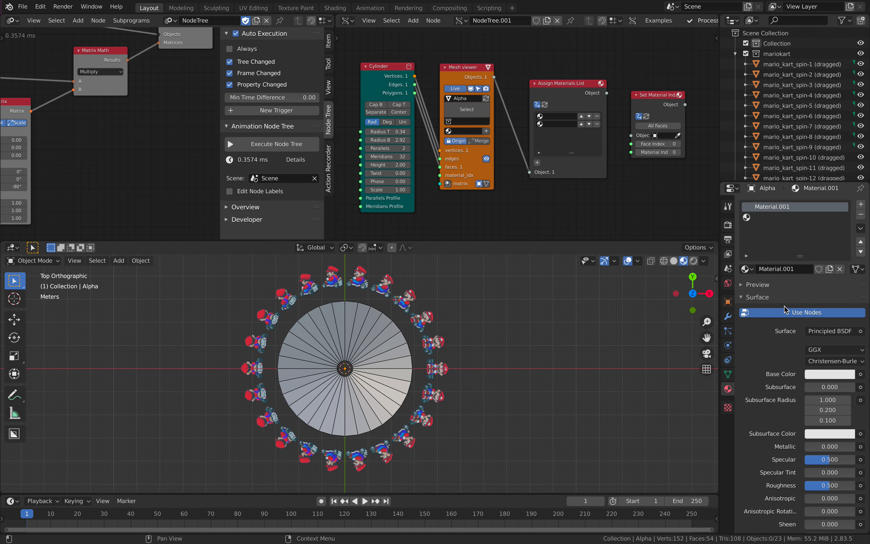
{"action": "left_click", "coordinate": [779, 217]}
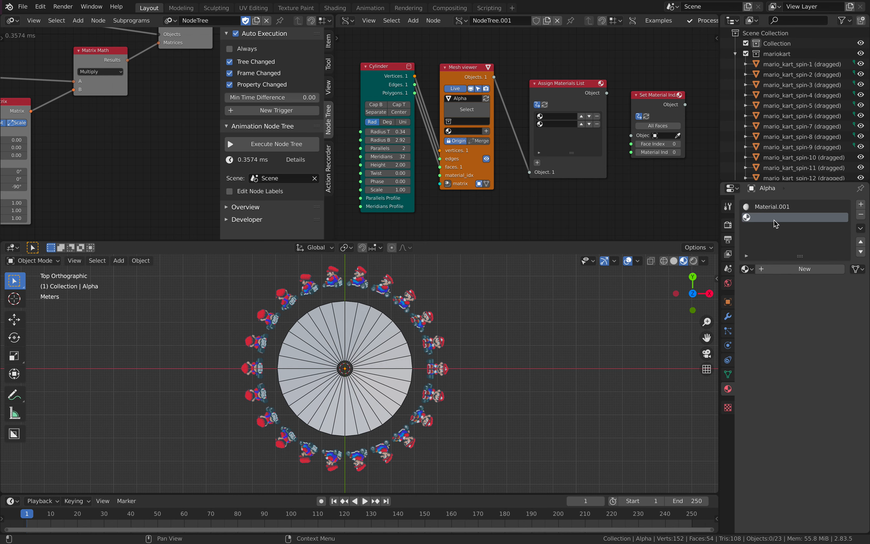
{"action": "left_click", "coordinate": [776, 269]}
{"action": "left_click", "coordinate": [776, 211]}
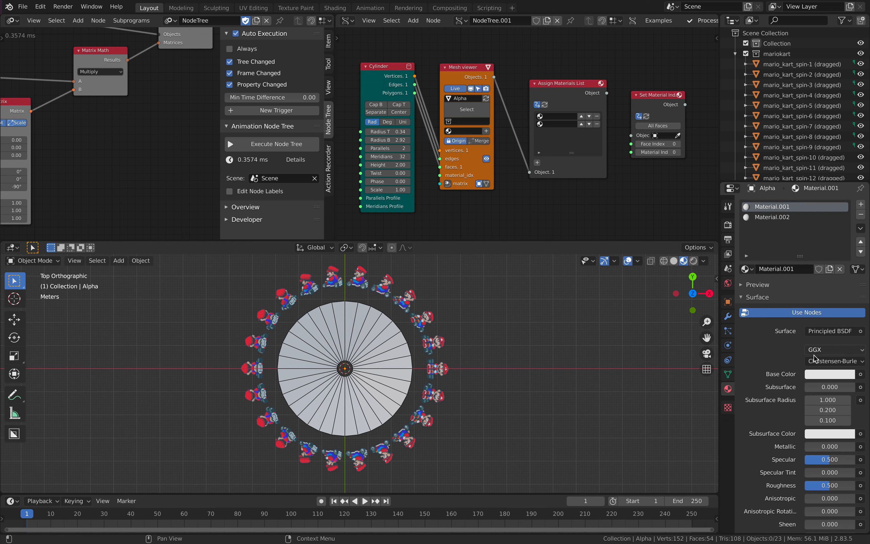
{"action": "left_click", "coordinate": [820, 376]}
{"action": "left_click_drag", "start_coordinate": [814, 282], "coordinate": [804, 304]}
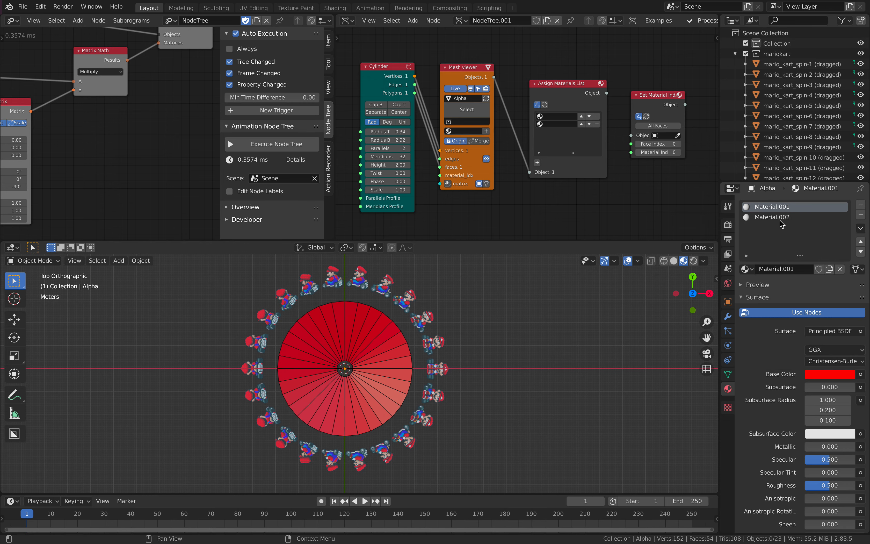
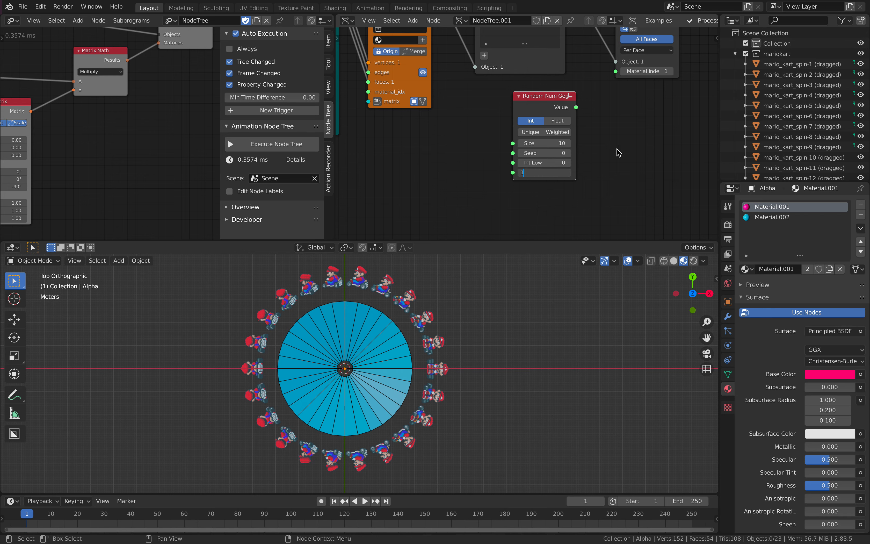
- Link the Random Num Gen's Value to Material Index, set its Size to 50 and Seed to 40, and save
{"action": "left_click_drag", "start_coordinate": [591, 117], "coordinate": [599, 104]}
{"action": "left_click_drag", "start_coordinate": [534, 174], "coordinate": [573, 175]}
{"action": "middle_click_drag", "start_coordinate": [573, 175], "coordinate": [572, 177]}
{"action": "key", "text": "ctrl+s"}
{"action": "left_click_drag", "start_coordinate": [521, 144], "coordinate": [503, 147]}
- Search the nodes for "range" and place a Number Range node beside the Random Num Gen node
{"action": "middle_click_drag", "start_coordinate": [568, 158], "coordinate": [540, 149]}
{"action": "key", "text": "alt+space"}
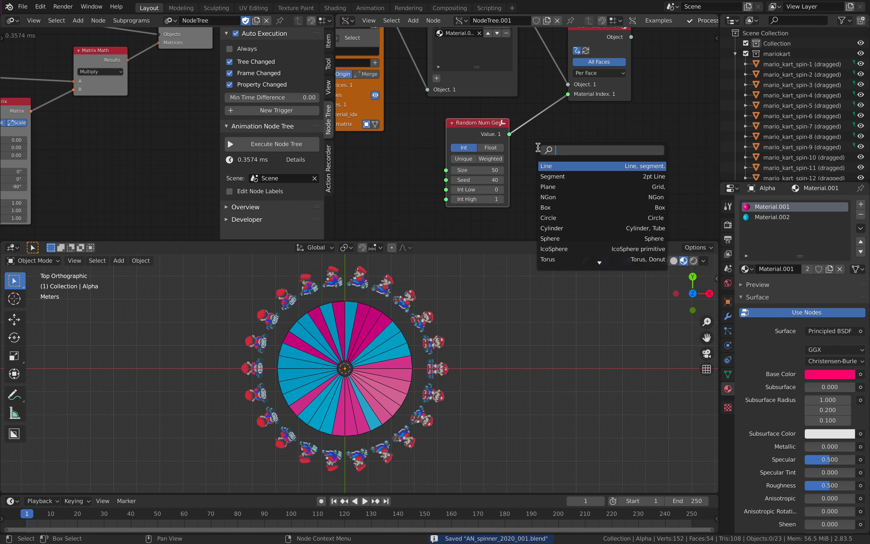
{"action": "type", "text": "range"}
{"action": "key", "text": "Return"}
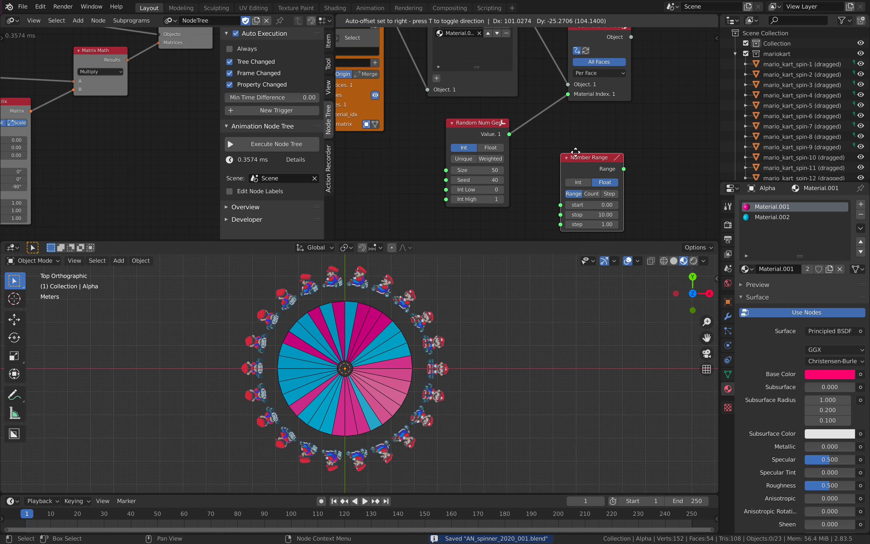
{"action": "left_click", "coordinate": [549, 151]}
- Search the nodes for "math" and place a scalar math node beside the Number Range node
{"action": "key", "text": "shift+a"}
{"action": "left_click", "coordinate": [628, 140]}
{"action": "type", "text": "math"}
{"action": "key", "text": "Down"}
{"action": "key", "text": "Down"}
{"action": "key", "text": "Down"}
{"action": "key", "text": "Return"}
{"action": "left_click", "coordinate": [626, 136]}
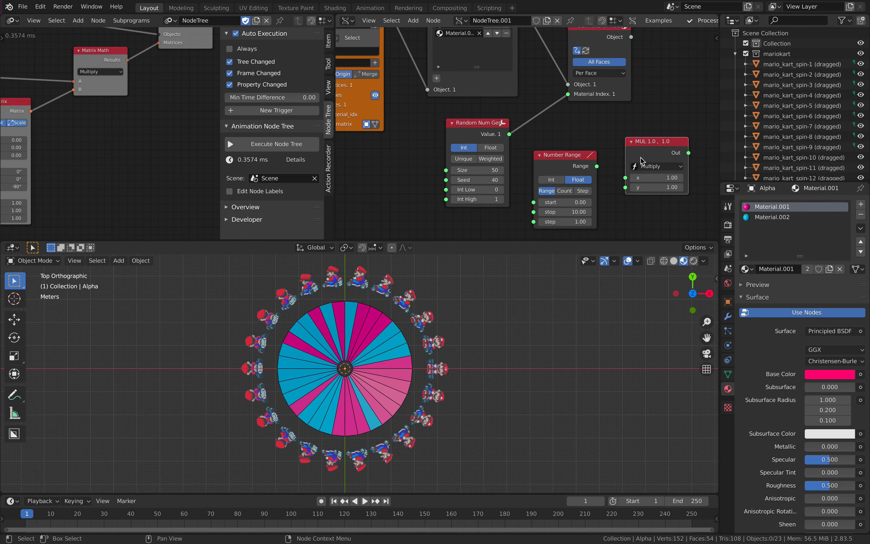
- Switch the math node's function to modulo and link the Number Range output to its x input
{"action": "left_click", "coordinate": [655, 166]}
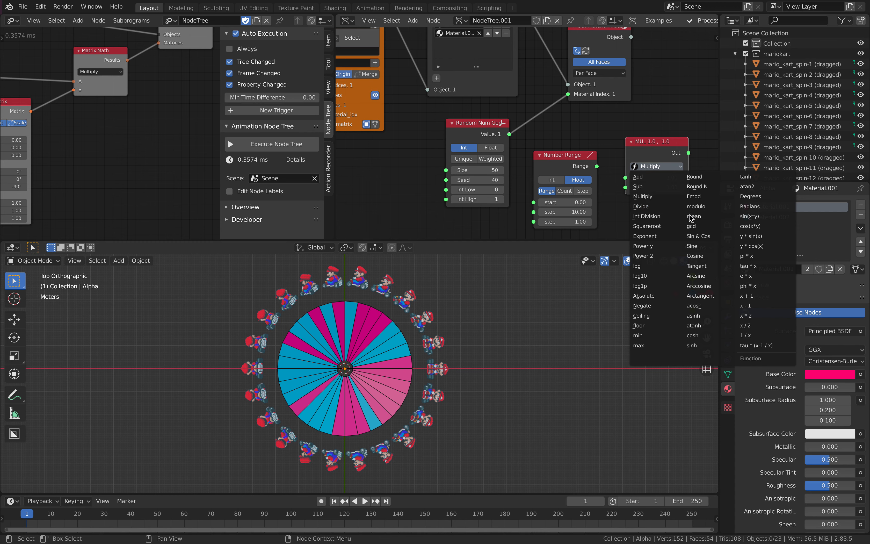
{"action": "left_click", "coordinate": [692, 207]}
{"action": "left_click_drag", "start_coordinate": [597, 166], "coordinate": [626, 177]}
{"action": "middle_click_drag", "start_coordinate": [636, 172], "coordinate": [569, 184]}
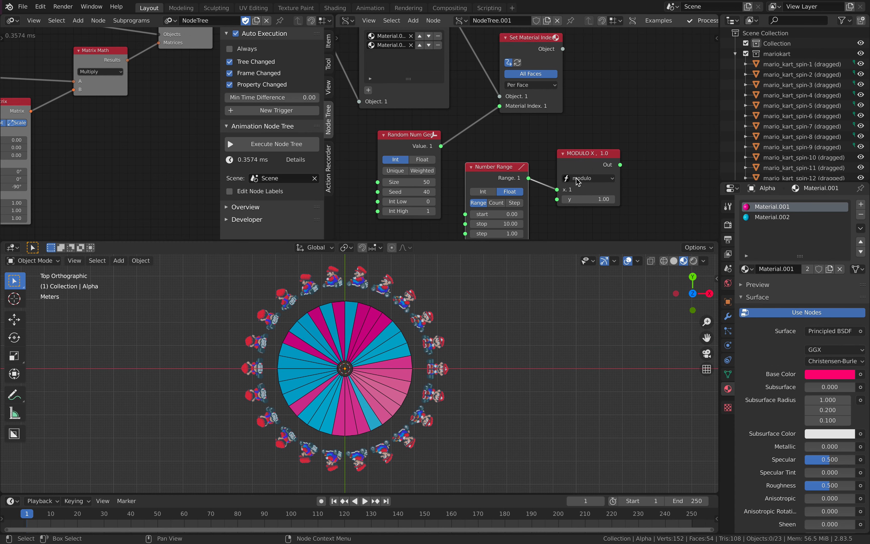
- Link the modulo node's output to the Material Index input of Set Material Index and set the modulo's y to 2.00
{"action": "left_click_drag", "start_coordinate": [620, 165], "coordinate": [500, 106]}
{"action": "left_click_drag", "start_coordinate": [579, 156], "coordinate": [521, 142]}
{"action": "left_click_drag", "start_coordinate": [477, 167], "coordinate": [409, 152]}
{"action": "key", "text": "Return"}
- Delete the Random Num Gen node, tidy the modulo and Number Range nodes into its place, and save the file
{"action": "left_click", "coordinate": [407, 135]}
{"action": "key", "text": "x"}
{"action": "left_click_drag", "start_coordinate": [562, 155], "coordinate": [527, 162]}
{"action": "key", "text": "ctrl+s"}
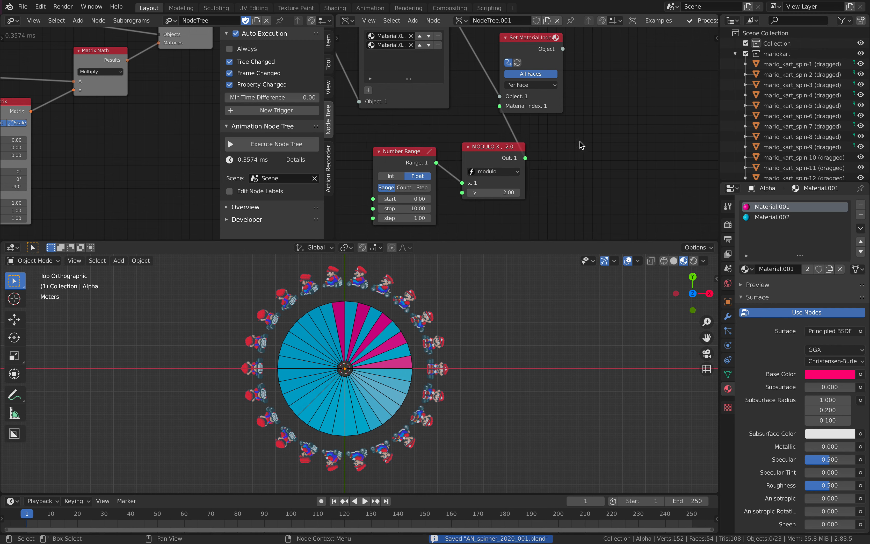
- Add a Stethoscope MK2 node and link the modulo output to its Data input to inspect the generated values
{"action": "key", "text": "ctrl+a"}
{"action": "type", "text": "ste"}
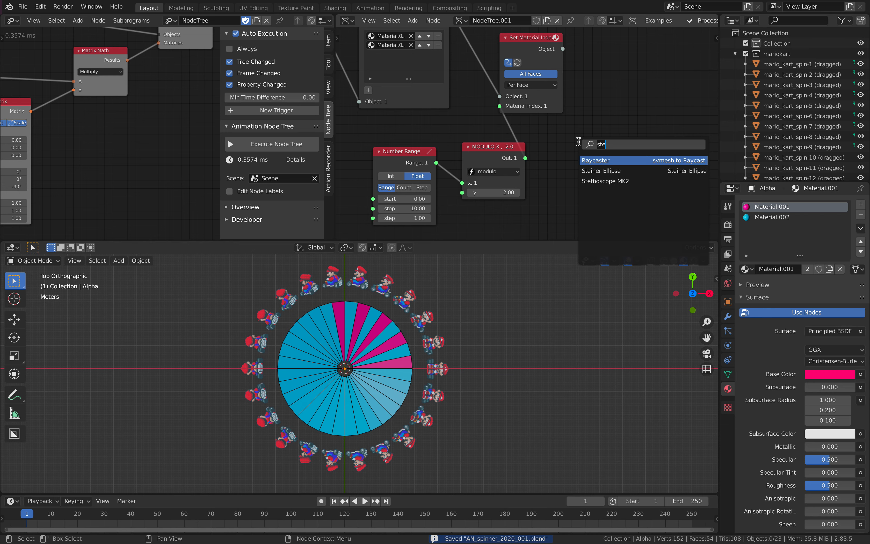
{"action": "left_click", "coordinate": [606, 181]}
{"action": "left_click", "coordinate": [615, 176]}
{"action": "left_click_drag", "start_coordinate": [525, 158], "coordinate": [560, 191]}
{"action": "scroll", "coordinate": [544, 104], "scroll_direction": "up", "scroll_amount": 4}
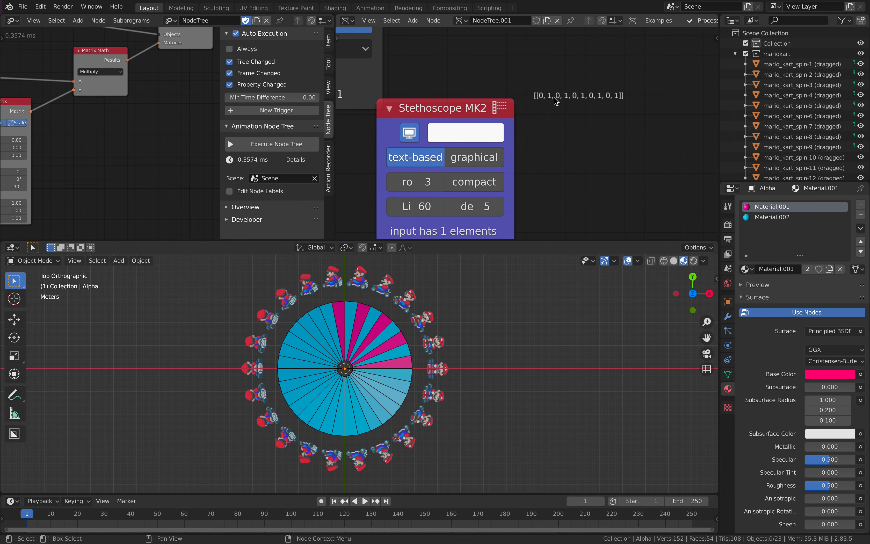
{"action": "scroll", "coordinate": [543, 159], "scroll_direction": "down", "scroll_amount": 4}
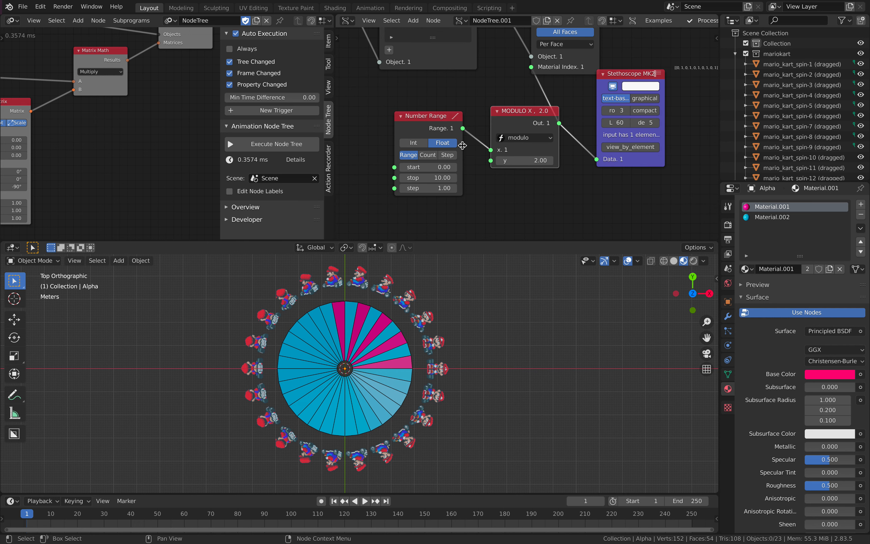
- Switch the Number Range node to Step mode, set its count to 33, and save the file
{"action": "left_click", "coordinate": [427, 155]}
{"action": "left_click", "coordinate": [447, 155]}
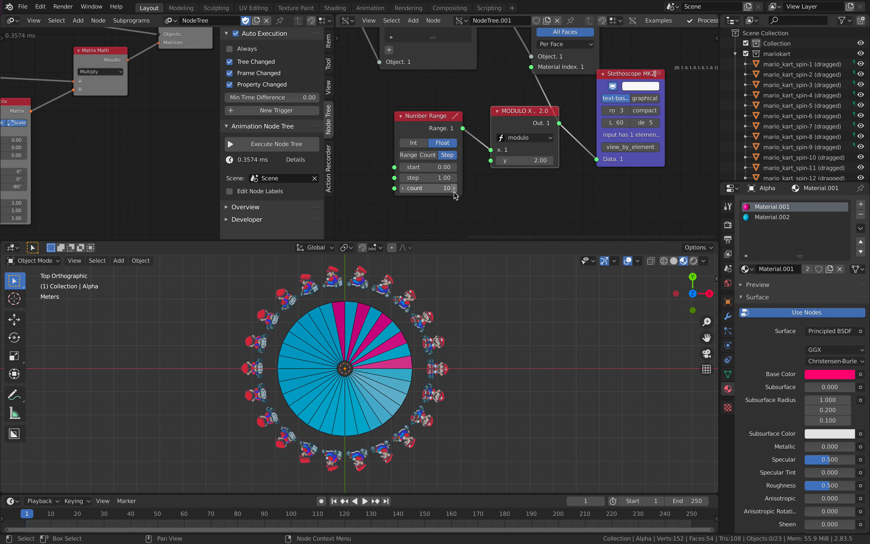
{"action": "left_click_drag", "start_coordinate": [456, 196], "coordinate": [518, 195]}
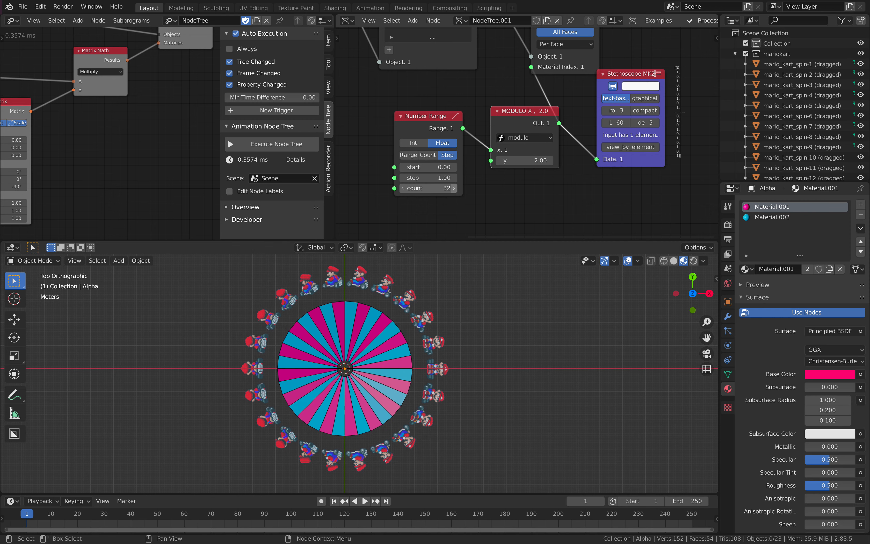
{"action": "scroll", "coordinate": [489, 333], "scroll_direction": "up", "scroll_amount": 1}
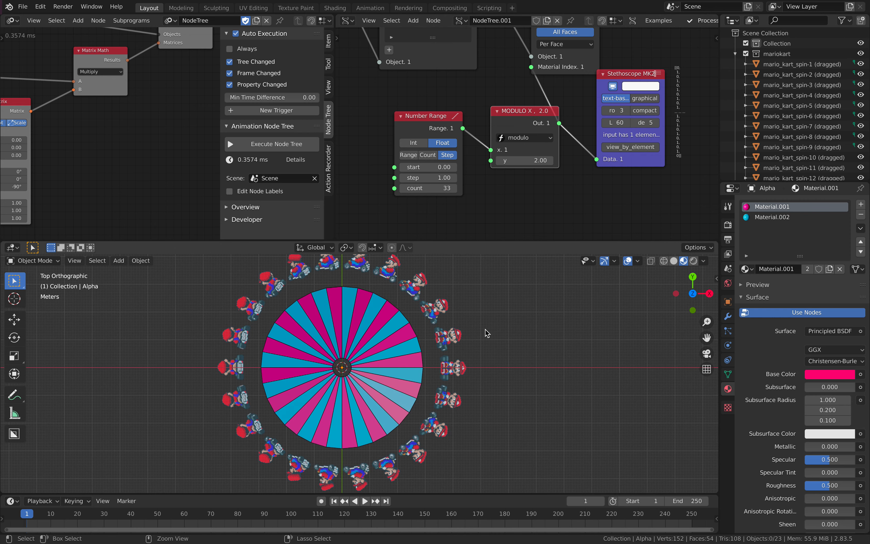
{"action": "key", "text": "ctrl+s"}
- Set the Cylinder node's Radius B to 3.40 and its Meridians to 28
{"action": "scroll", "coordinate": [611, 162], "scroll_direction": "down", "scroll_amount": 3}
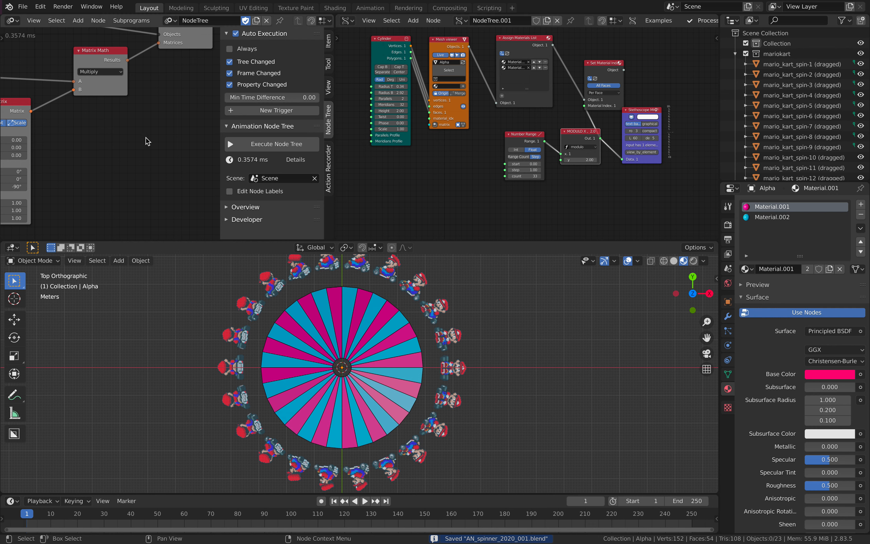
{"action": "scroll", "coordinate": [374, 61], "scroll_direction": "up", "scroll_amount": 2}
{"action": "mouse_move", "coordinate": [406, 111]}
{"action": "left_mouse_down"}
{"action": "mouse_move", "coordinate": [421, 111]}
{"action": "mouse_move", "coordinate": [406, 112]}
{"action": "left_mouse_up"}
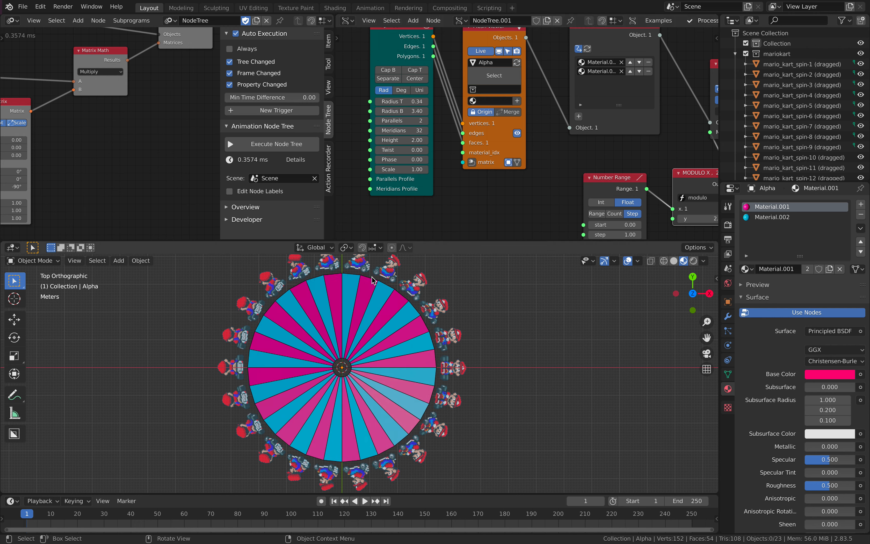
{"action": "left_click", "coordinate": [378, 131]}
{"action": "left_click", "coordinate": [378, 130]}
{"action": "left_click", "coordinate": [378, 130]}
{"action": "left_click", "coordinate": [379, 130]}
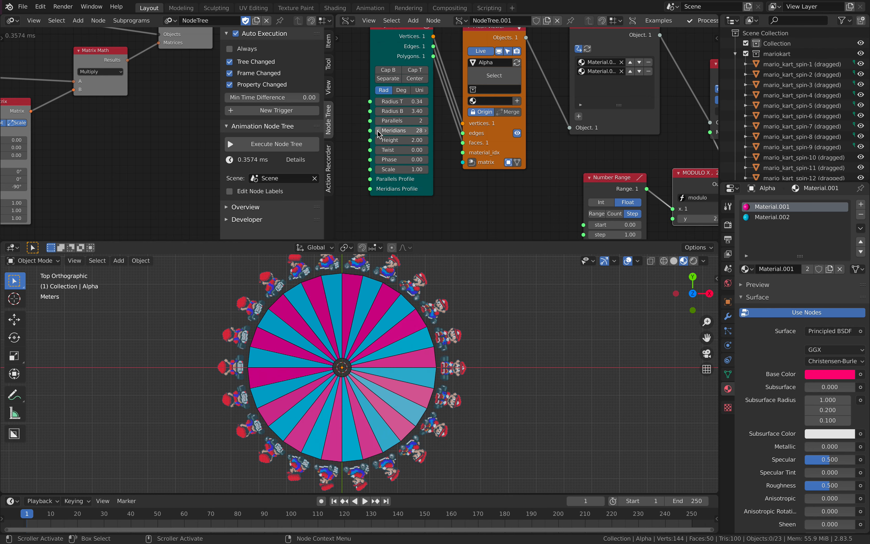
- Set the Cylinder node's Meridians to 26 and save the file
{"action": "left_click", "coordinate": [378, 130]}
{"action": "left_click", "coordinate": [379, 131]}
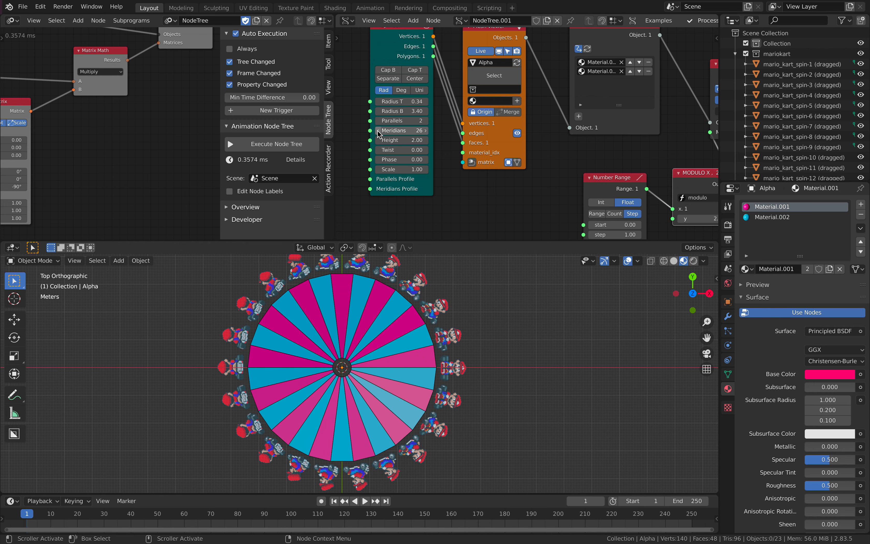
{"action": "left_click", "coordinate": [379, 131]}
{"action": "left_click", "coordinate": [379, 131]}
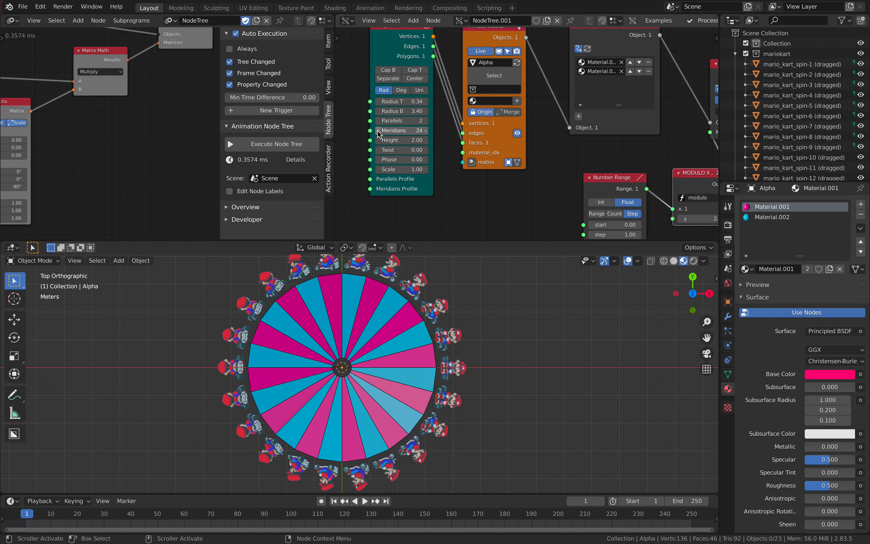
{"action": "left_click", "coordinate": [426, 131]}
{"action": "left_click", "coordinate": [426, 130]}
{"action": "key", "text": "ctrl+s"}
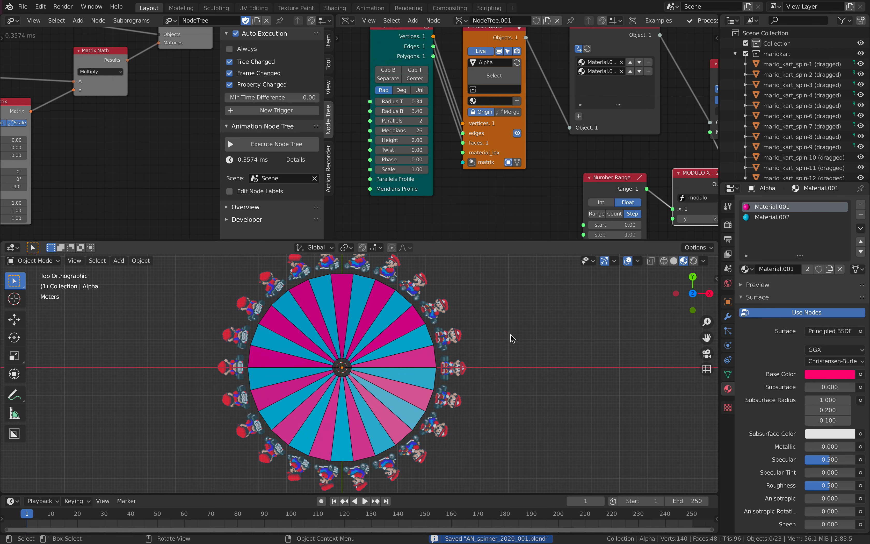
- Save the file as a new incremental version named AN_spinner_2020_002.blend
{"action": "left_click", "coordinate": [31, 8]}
{"action": "left_click", "coordinate": [42, 75]}
{"action": "left_click", "coordinate": [23, 7]}
{"action": "left_click", "coordinate": [43, 86]}
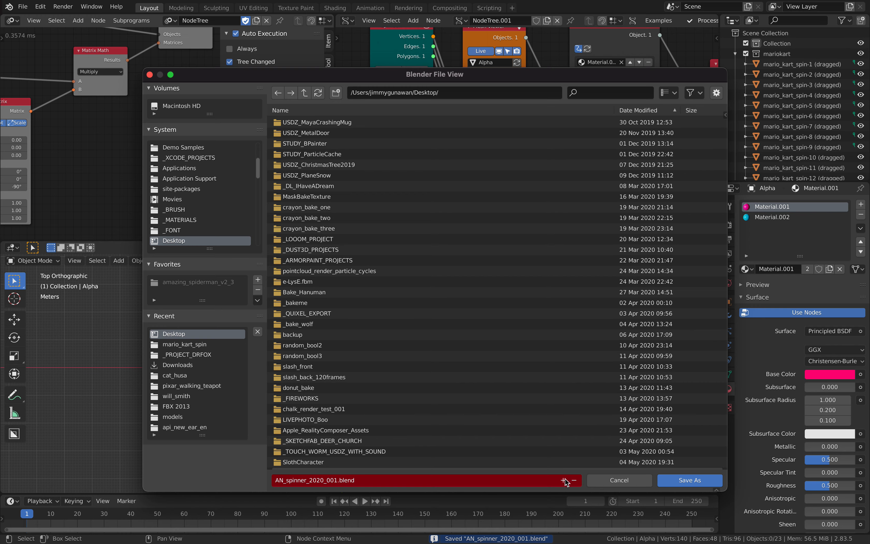
{"action": "left_click", "coordinate": [565, 481]}
{"action": "left_click", "coordinate": [690, 480]}
- Save another copy of the project as AN_spinner_2020_002_bake.blend
{"action": "left_click", "coordinate": [23, 7]}
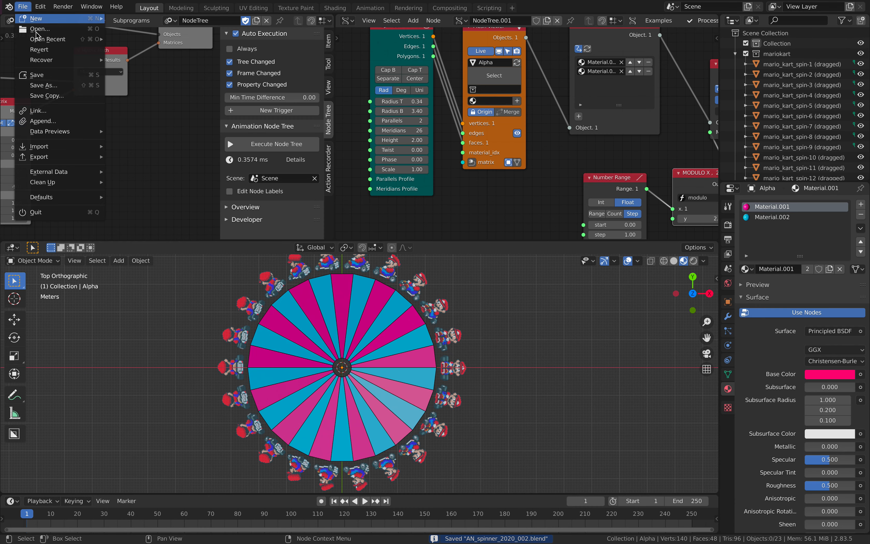
{"action": "left_click", "coordinate": [43, 85]}
{"action": "left_click", "coordinate": [338, 480]}
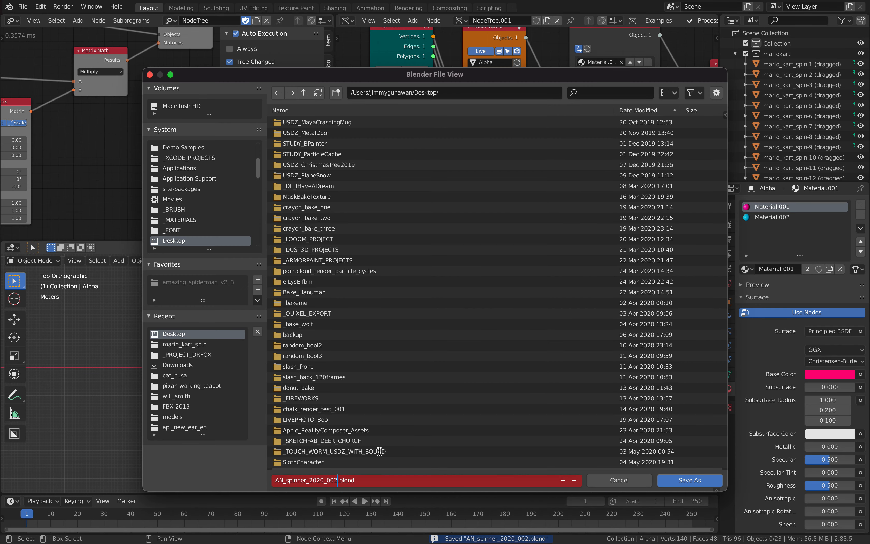
{"action": "type", "text": "_bake"}
{"action": "key", "text": "Return"}
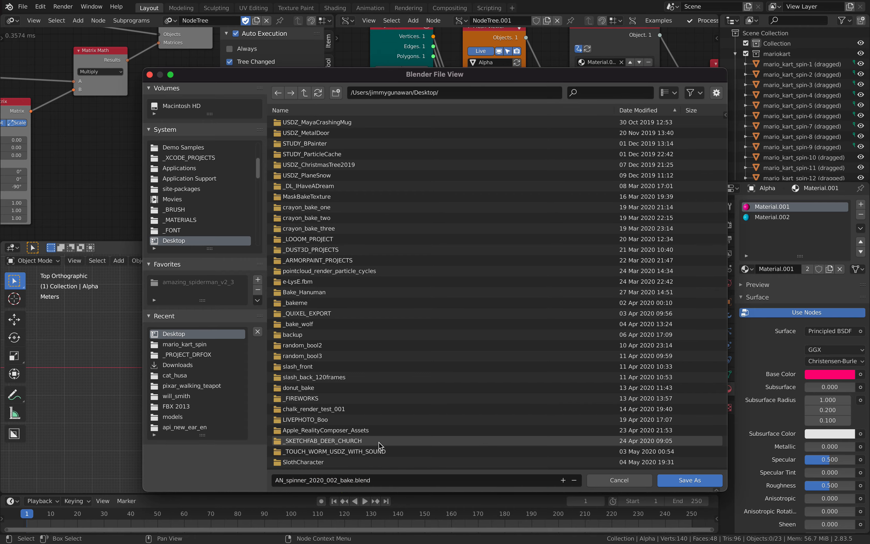
{"action": "left_click", "coordinate": [690, 481]}
{"action": "mouse_move", "coordinate": [495, 350]}
{"action": "middle_mouse_down"}
{"action": "mouse_move", "coordinate": [488, 301]}
{"action": "mouse_move", "coordinate": [425, 391]}
{"action": "mouse_move", "coordinate": [216, 348]}
{"action": "mouse_move", "coordinate": [442, 353]}
{"action": "mouse_move", "coordinate": [314, 347]}
{"action": "mouse_move", "coordinate": [410, 325]}
{"action": "mouse_move", "coordinate": [359, 313]}
{"action": "mouse_move", "coordinate": [253, 353]}
{"action": "mouse_move", "coordinate": [489, 341]}
{"action": "middle_mouse_up"}
{"action": "key", "text": "ctrl+s"}
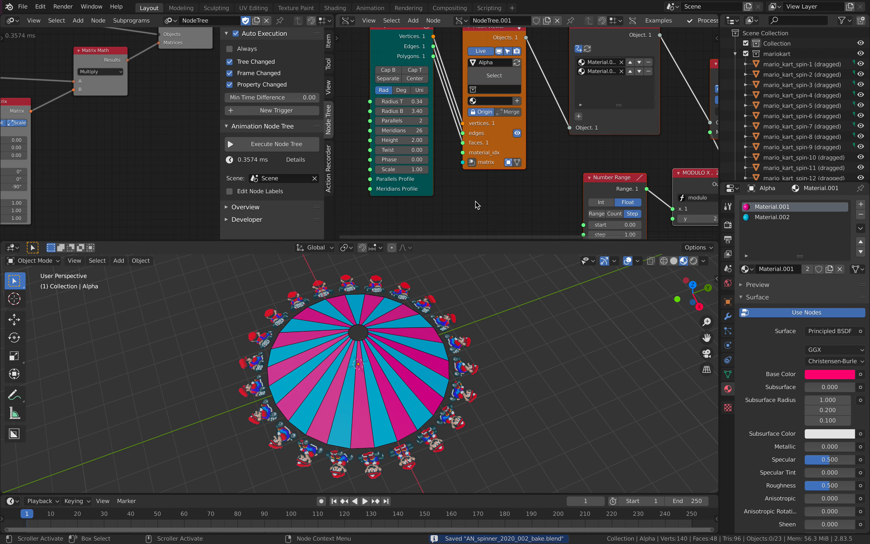
- Delete all nodes from both the Animation Nodes tree and the Sverchok tree
{"action": "key", "text": "a"}
{"action": "key", "text": "x"}
{"action": "key", "text": "a"}
{"action": "key", "text": "x"}
- Add an Empty at the centre of the striped cone
{"action": "middle_click_drag", "start_coordinate": [374, 299], "coordinate": [496, 322]}
{"action": "key", "text": "shift+a"}
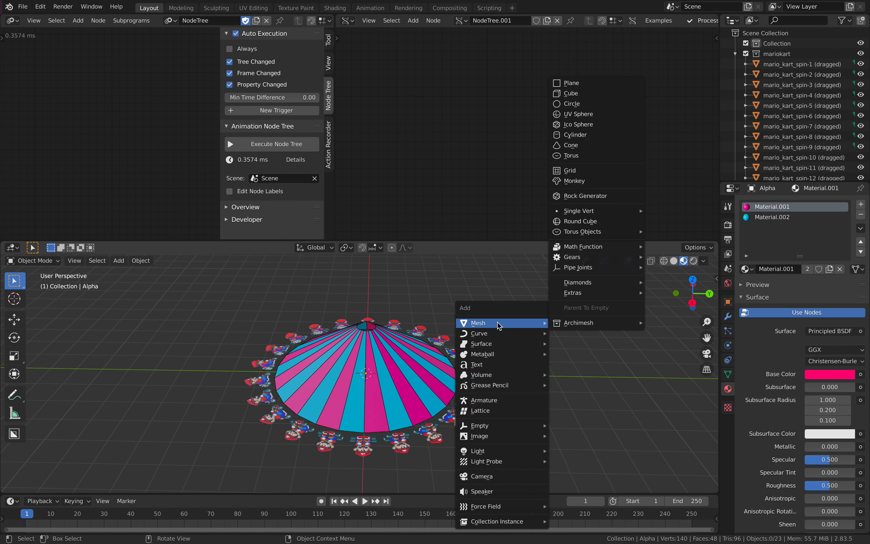
{"action": "mouse_move", "coordinate": [533, 450]}
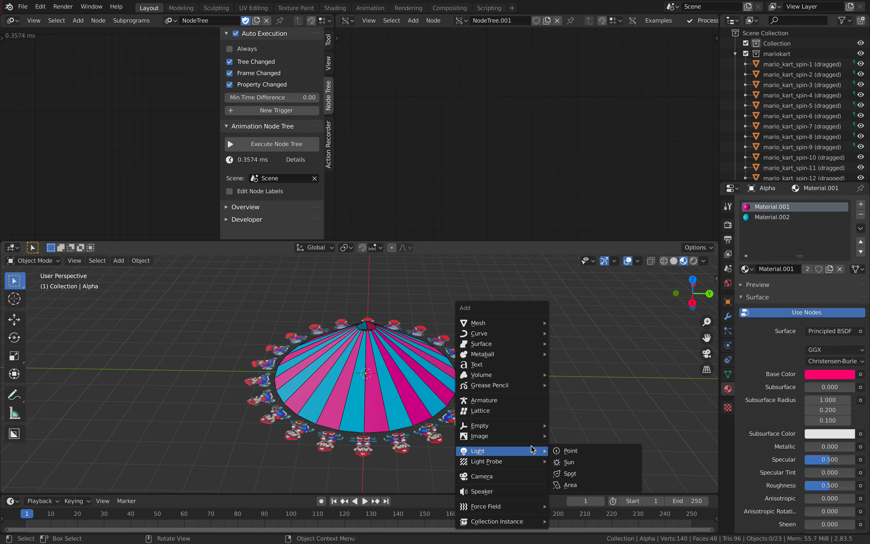
{"action": "mouse_move", "coordinate": [529, 426]}
{"action": "left_click", "coordinate": [579, 426]}
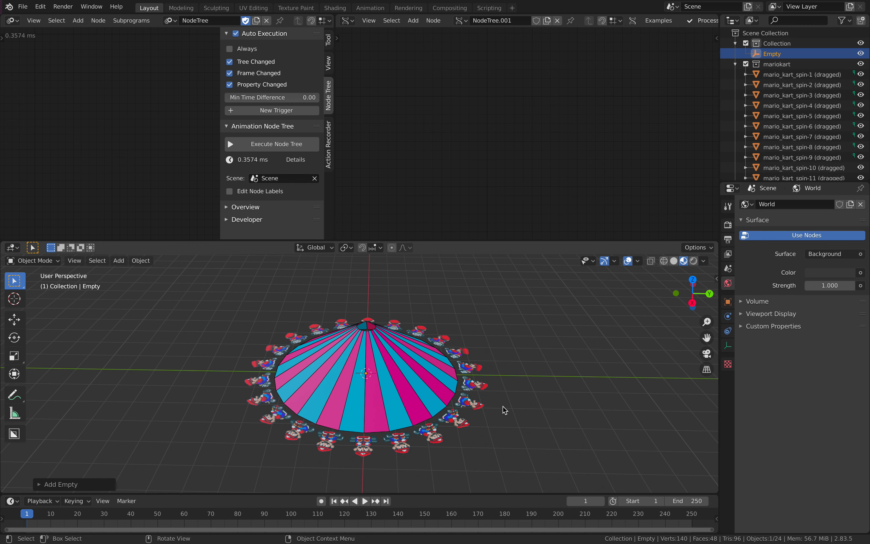
{"action": "middle_click_drag", "start_coordinate": [503, 407], "coordinate": [488, 416]}
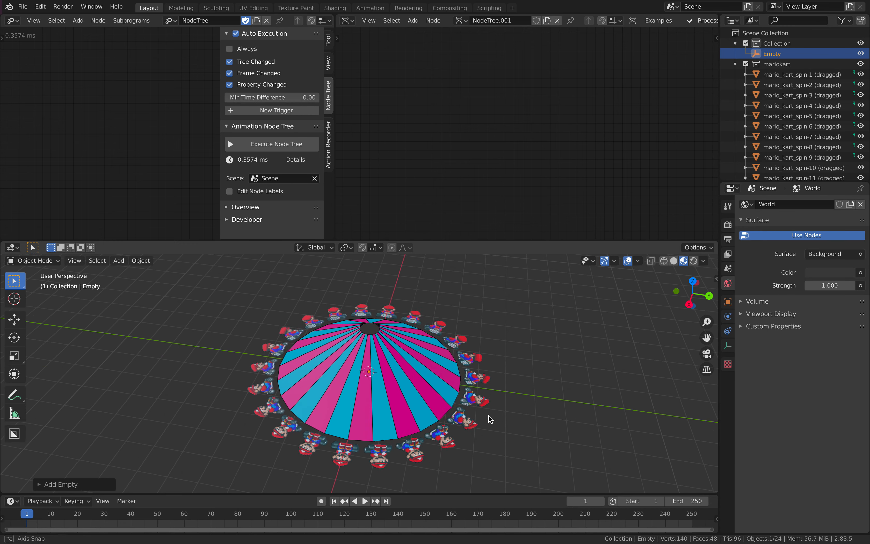
- Select all objects in the mariokart collection and parent them to the Empty
{"action": "left_click", "coordinate": [777, 64]}
{"action": "right_click", "coordinate": [778, 65]}
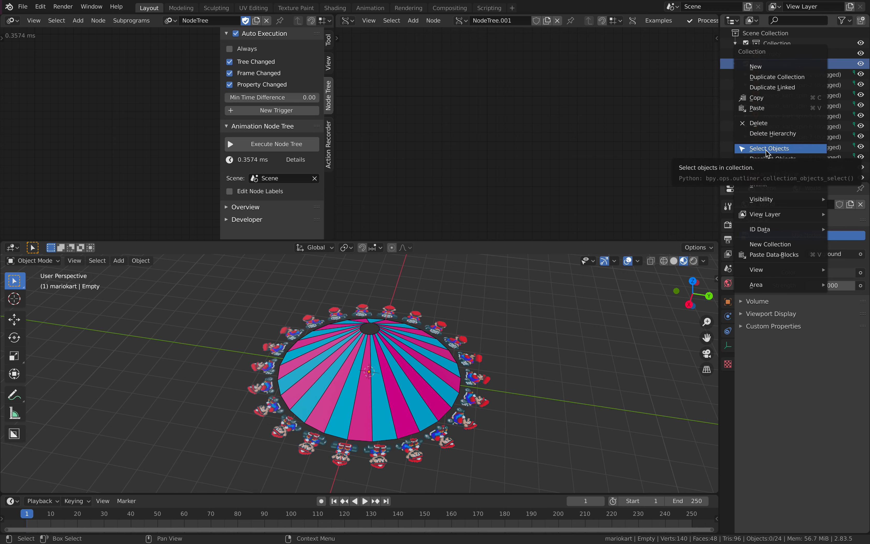
{"action": "right_click", "coordinate": [780, 65]}
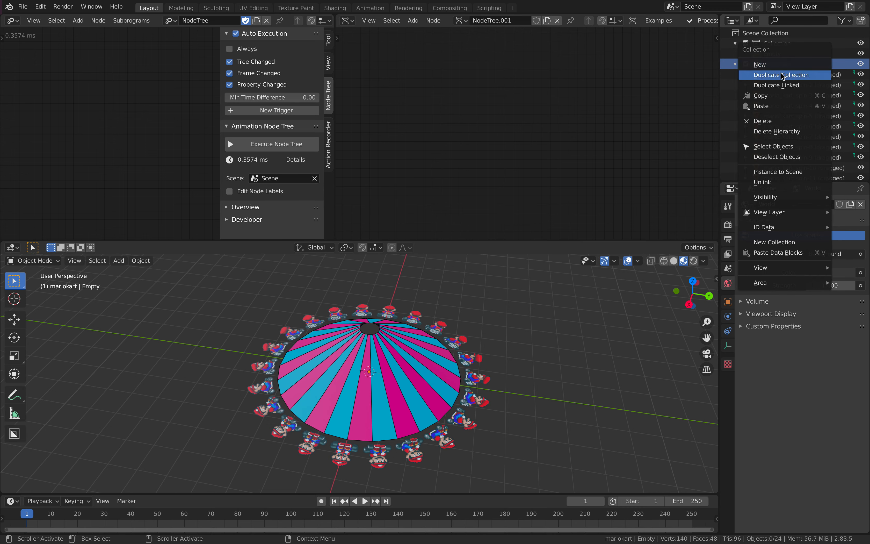
{"action": "left_click", "coordinate": [773, 146]}
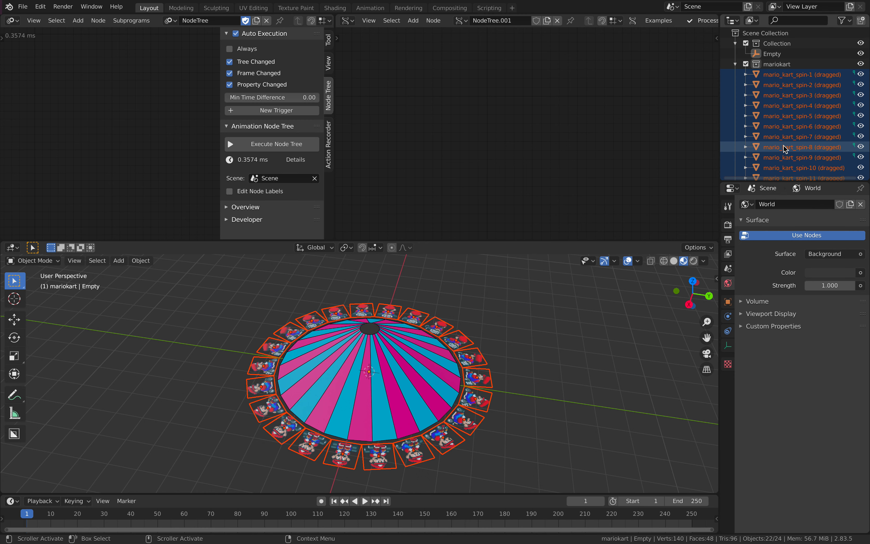
{"action": "left_click_drag", "start_coordinate": [779, 80], "coordinate": [778, 58]}
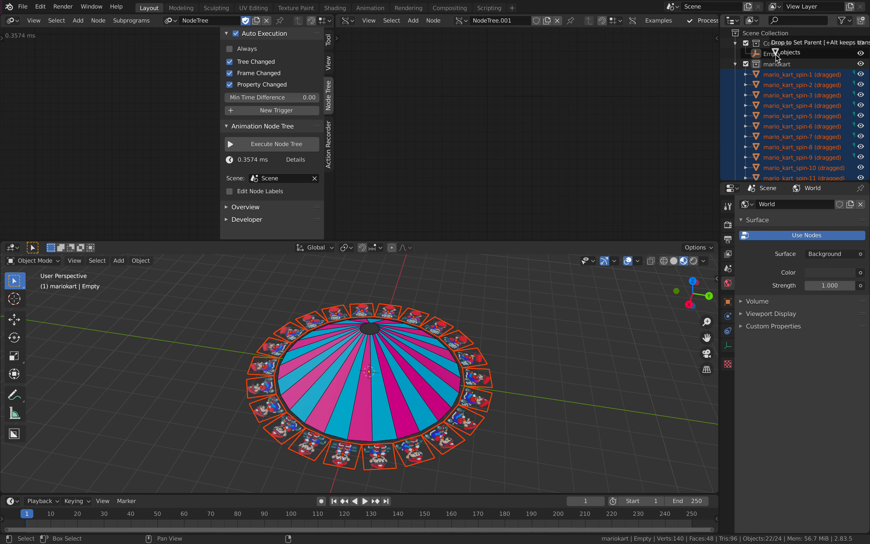
{"action": "left_click_drag", "start_coordinate": [778, 58], "coordinate": [778, 57]}
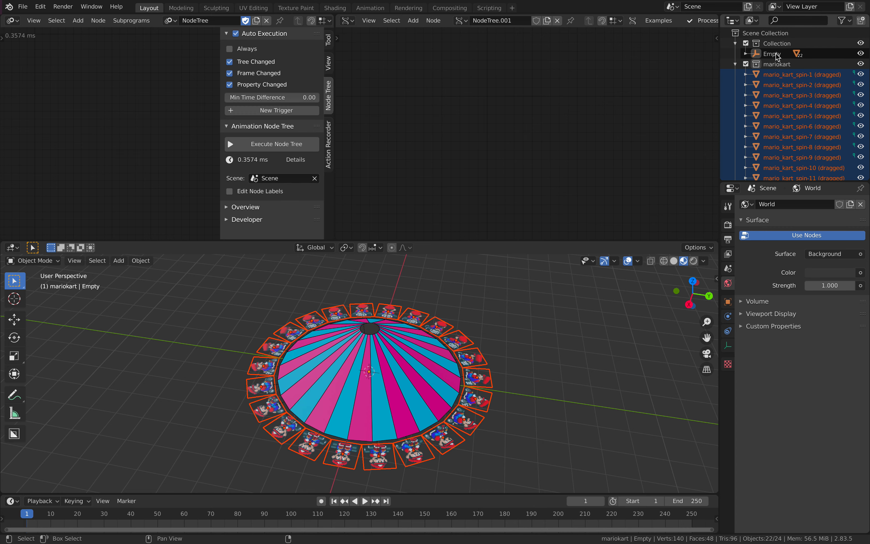
- Show the Empty's transform values in the 3D viewport and enlarge the viewport upwards
{"action": "middle_click_drag", "start_coordinate": [531, 297], "coordinate": [550, 300]}
{"action": "left_click", "coordinate": [717, 279]}
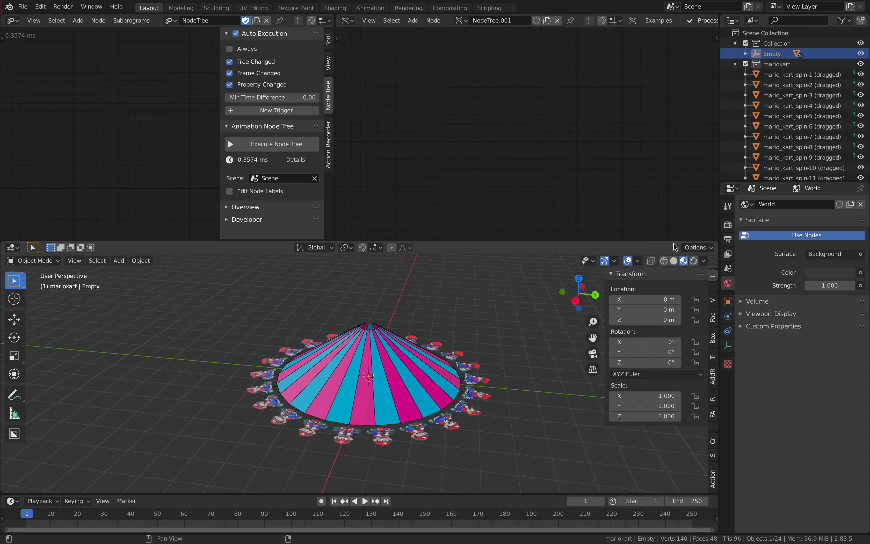
{"action": "left_click_drag", "start_coordinate": [672, 240], "coordinate": [668, 157]}
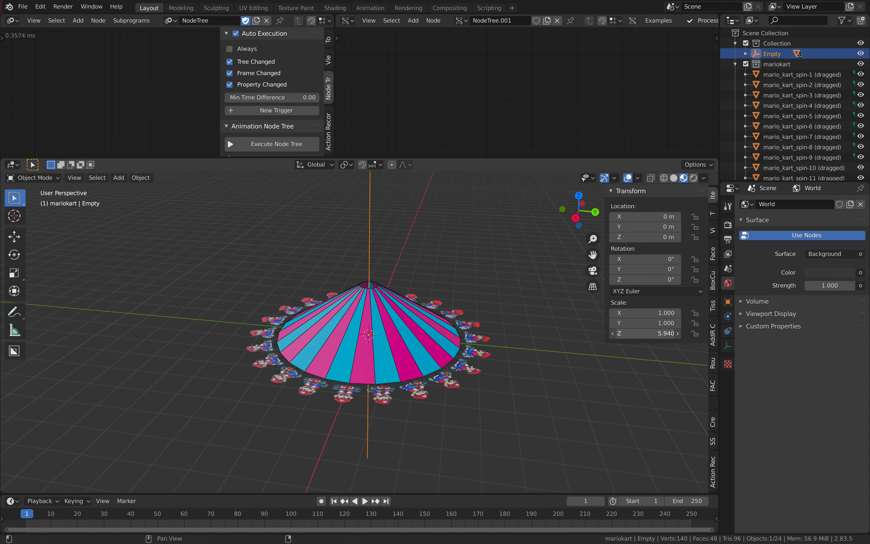
{"action": "left_click_drag", "start_coordinate": [643, 334], "coordinate": [642, 333]}
{"action": "key", "text": "1"}
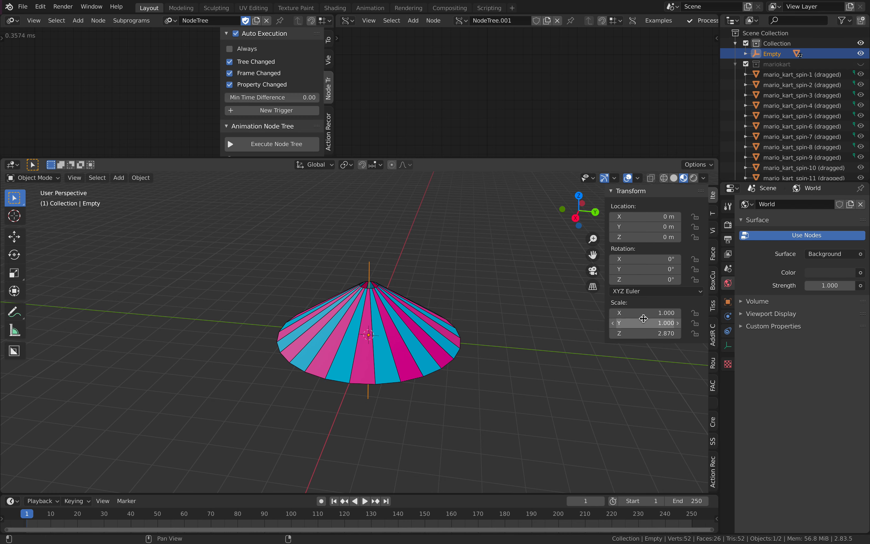
{"action": "left_click_drag", "start_coordinate": [644, 279], "coordinate": [629, 279]}
{"action": "left_click", "coordinate": [524, 257]}
{"action": "middle_click_drag", "start_coordinate": [524, 258], "coordinate": [512, 343]}
{"action": "key", "text": "z"}
{"action": "key", "text": "Escape"}
{"action": "key", "text": "ctrl+z"}
{"action": "middle_click_drag", "start_coordinate": [513, 342], "coordinate": [495, 238]}
{"action": "left_click_drag", "start_coordinate": [643, 314], "coordinate": [644, 334]}
{"action": "key", "text": "Return"}
{"action": "middle_click_drag", "start_coordinate": [500, 286], "coordinate": [509, 352]}
{"action": "key", "text": "ctrl+z"}
{"action": "key", "text": "ctrl+z"}
- Rotate the Empty to -39.2° about Z to test how the parented sprite planes turn
{"action": "left_click", "coordinate": [557, 312]}
{"action": "left_click", "coordinate": [645, 334]}
{"action": "left_click_drag", "start_coordinate": [653, 281], "coordinate": [639, 281]}
- Parent the striped cone object Alpha to the Empty and check the Empty's entry in the outliner
{"action": "scroll", "coordinate": [780, 144], "scroll_direction": "down", "scroll_amount": 6}
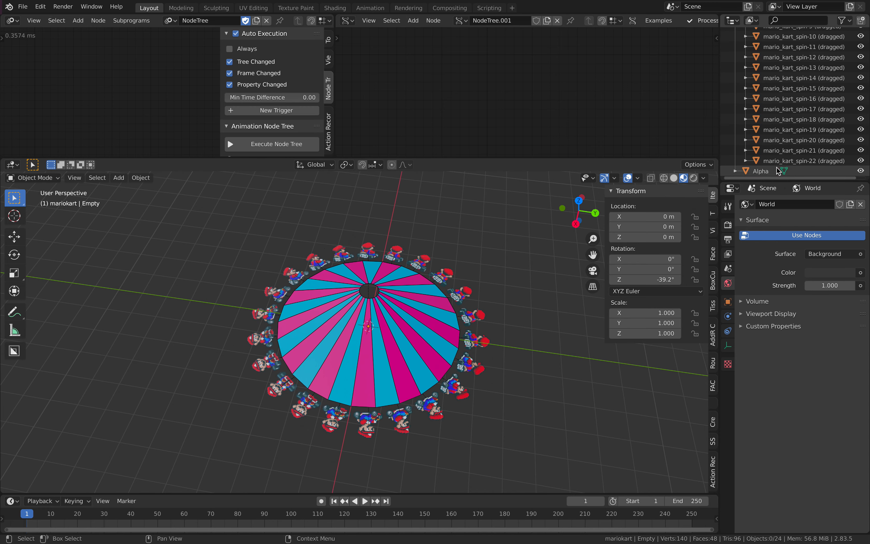
{"action": "left_click", "coordinate": [762, 171]}
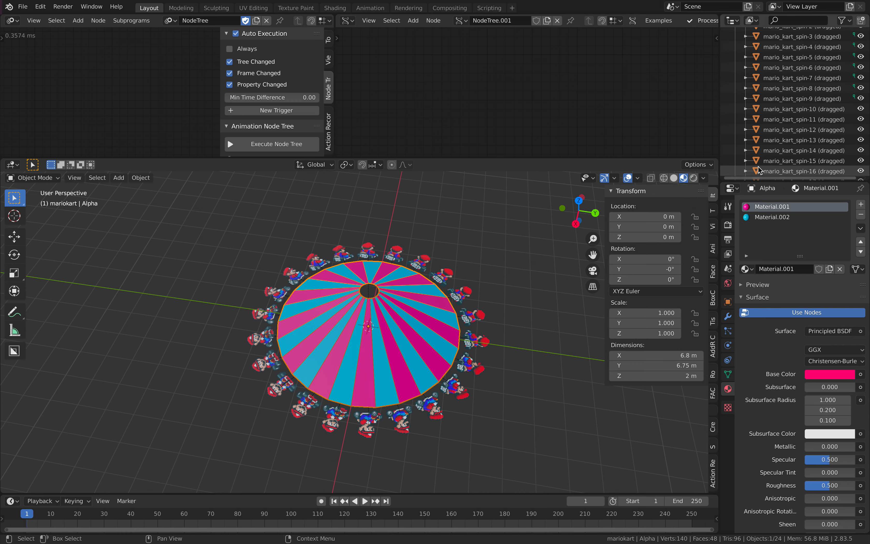
{"action": "scroll", "coordinate": [762, 173], "scroll_direction": "up", "scroll_amount": 7}
{"action": "left_click", "coordinate": [736, 65]}
{"action": "left_click_drag", "start_coordinate": [752, 80], "coordinate": [764, 56]}
{"action": "left_click", "coordinate": [736, 63]}
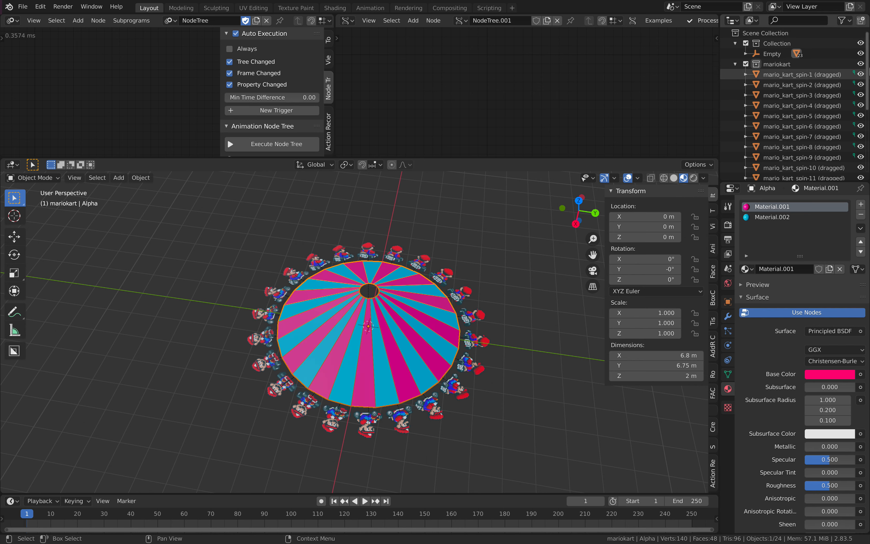
{"action": "left_click_drag", "start_coordinate": [868, 69], "coordinate": [869, 171]}
{"action": "scroll", "coordinate": [791, 104], "scroll_direction": "up", "scroll_amount": 10}
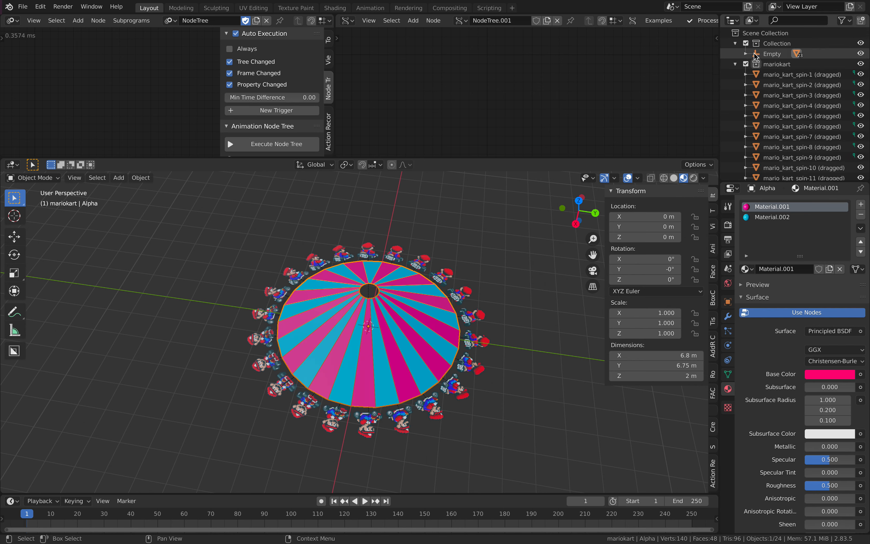
{"action": "left_click", "coordinate": [746, 54]}
{"action": "left_click", "coordinate": [747, 56]}
- Test-rotate the Empty about Z, and drive its Z rotation with the expression #frame
{"action": "left_click", "coordinate": [477, 245]}
{"action": "middle_click_drag", "start_coordinate": [477, 245], "coordinate": [543, 235]}
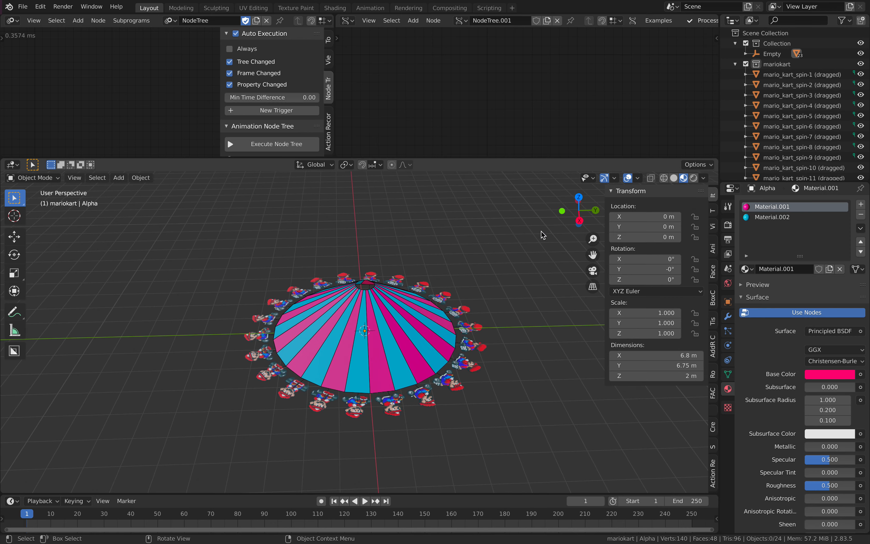
{"action": "left_click", "coordinate": [772, 54]}
{"action": "left_click_drag", "start_coordinate": [647, 280], "coordinate": [613, 279]}
{"action": "middle_click_drag", "start_coordinate": [521, 284], "coordinate": [501, 310]}
{"action": "scroll", "coordinate": [464, 302], "scroll_direction": "up", "scroll_amount": 2}
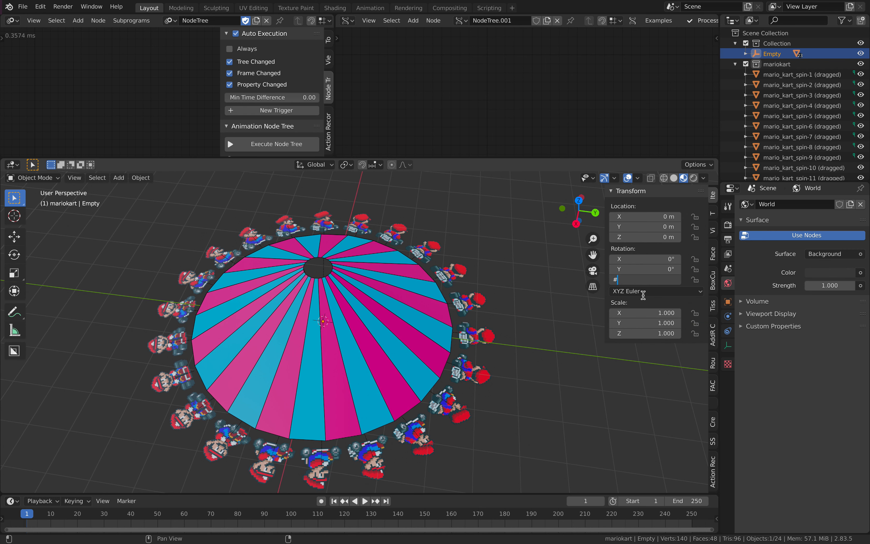
{"action": "key", "text": "Return"}
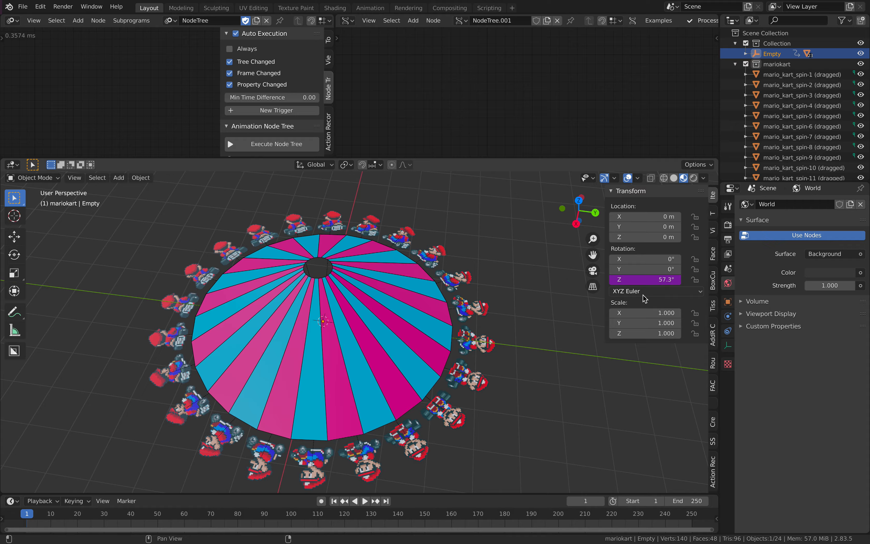
- Play the spinning wheel animation, watch it from the top view, and stop playback
{"action": "left_click", "coordinate": [461, 288]}
{"action": "key", "text": "space"}
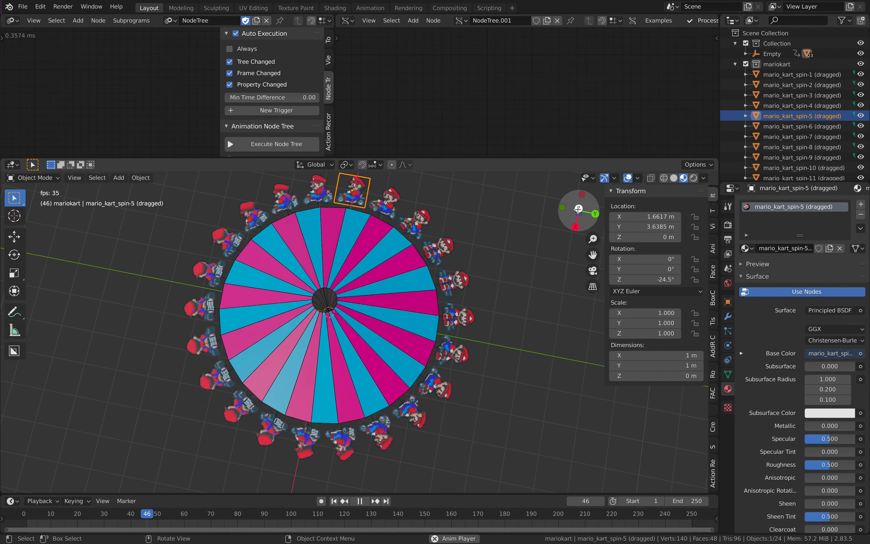
{"action": "left_click", "coordinate": [579, 208]}
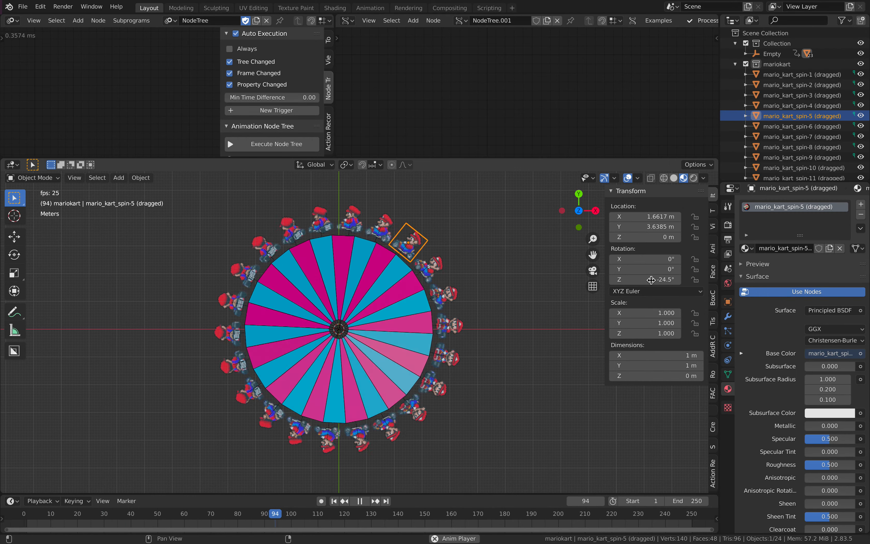
{"action": "key", "text": "space"}
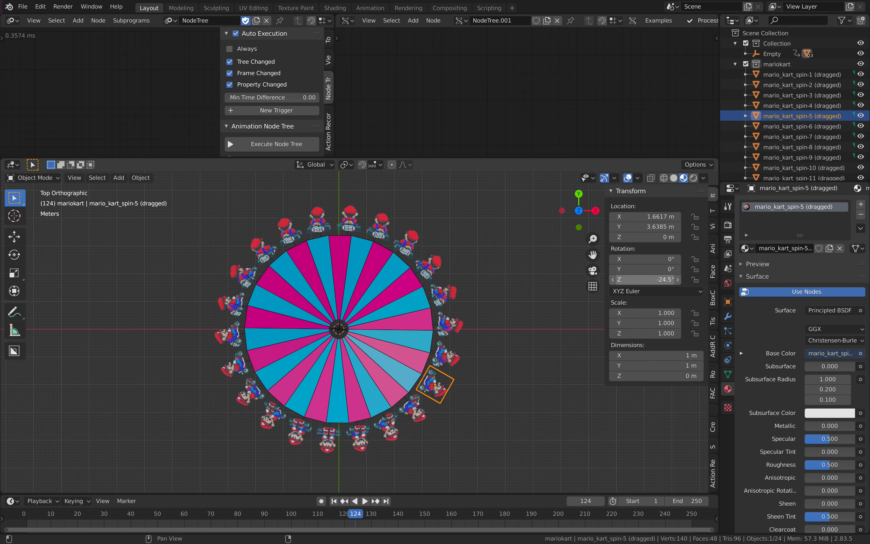
- Edit the frame expression driving the Empty's Z rotation to a tenth of its speed, and play the animation from the top view
{"action": "middle_click_drag", "start_coordinate": [543, 296], "coordinate": [377, 299]}
{"action": "left_click", "coordinate": [772, 55]}
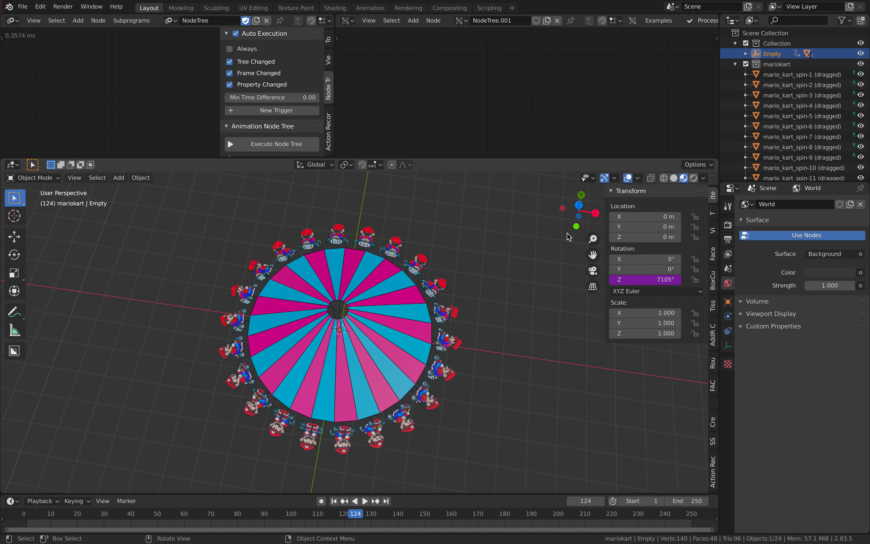
{"action": "left_click", "coordinate": [579, 203]}
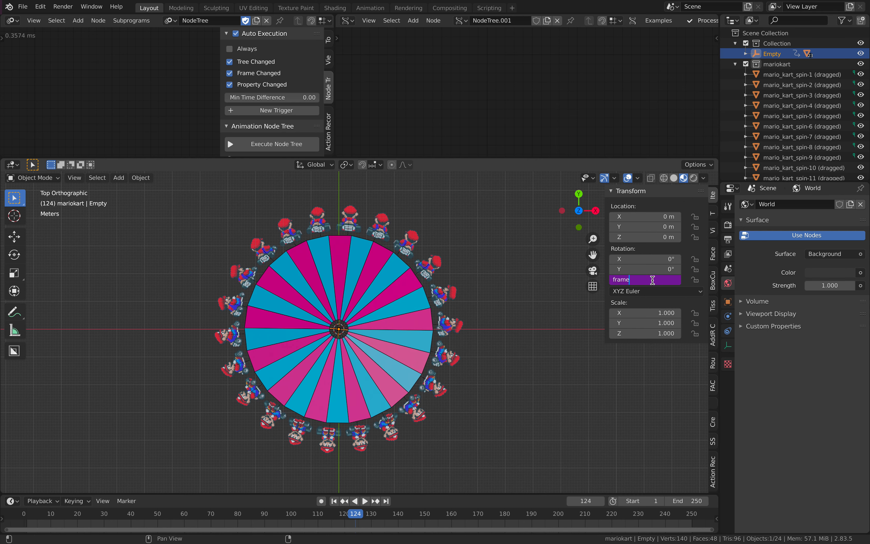
{"action": "key", "text": "Return"}
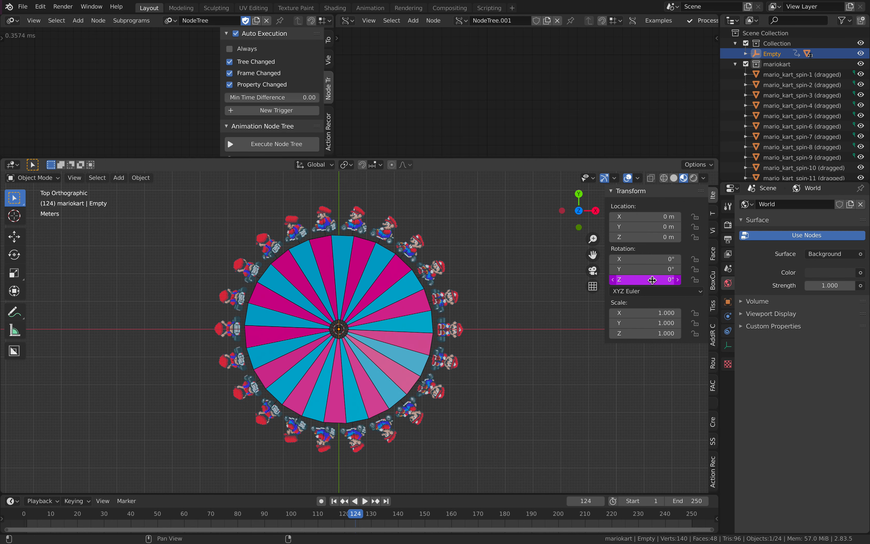
{"action": "key", "text": "BackSpace"}
{"action": "key", "text": "Return"}
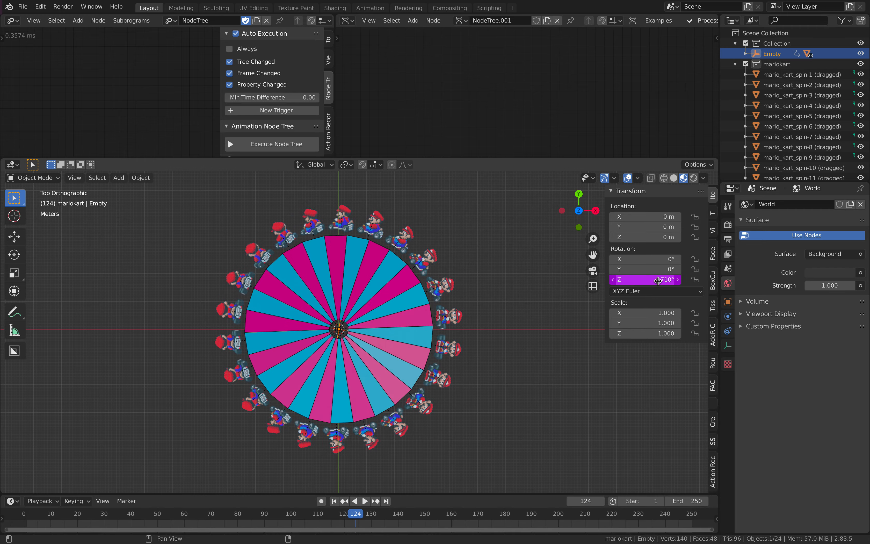
{"action": "left_click", "coordinate": [494, 251]}
{"action": "key", "text": "space"}
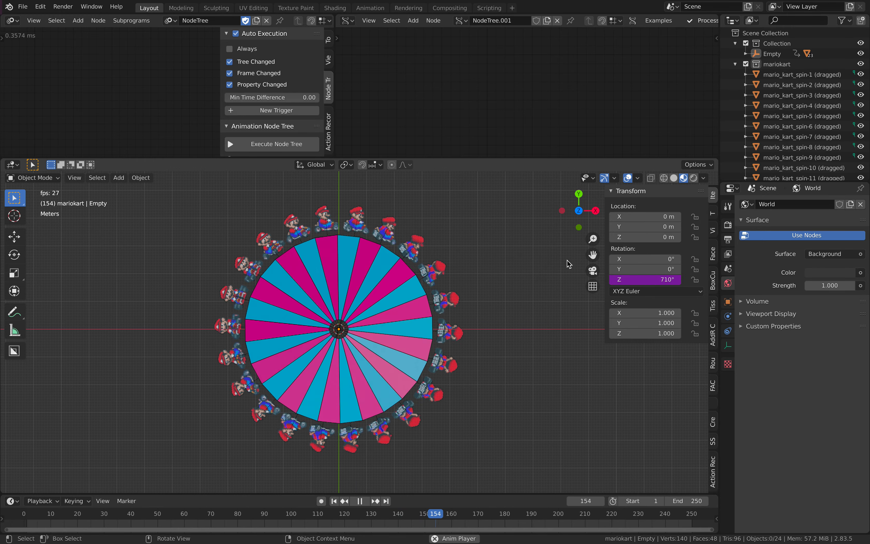
- Change the Empty's Z rotation driver expression to frame * 0.3, watch the playing wheel from an angled view, and stop playback
{"action": "left_click", "coordinate": [660, 279]}
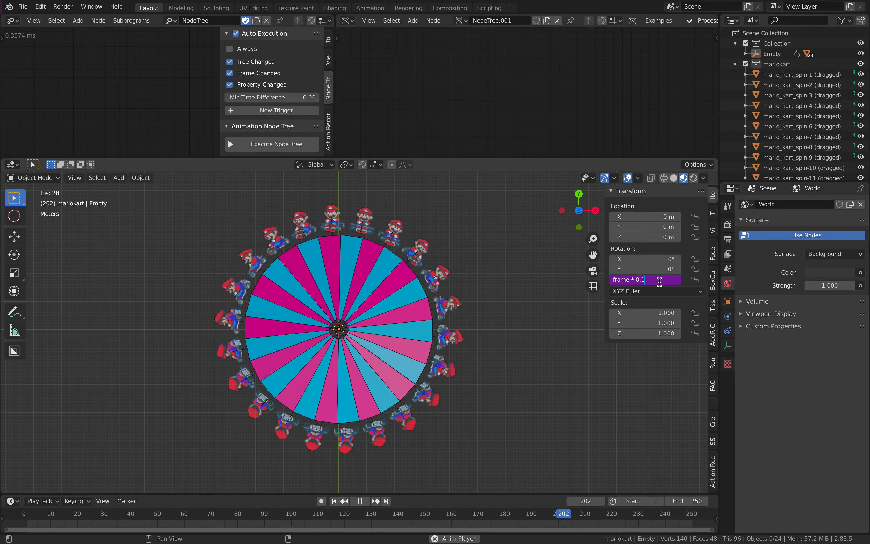
{"action": "key", "text": "Return"}
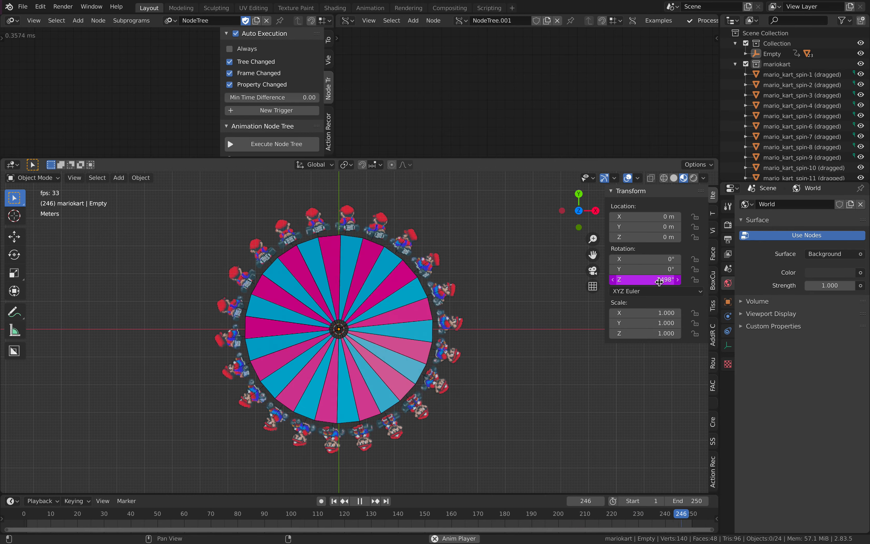
{"action": "left_click", "coordinate": [669, 280]}
{"action": "key", "text": "BackSpace"}
{"action": "type", "text": "3"}
{"action": "key", "text": "Return"}
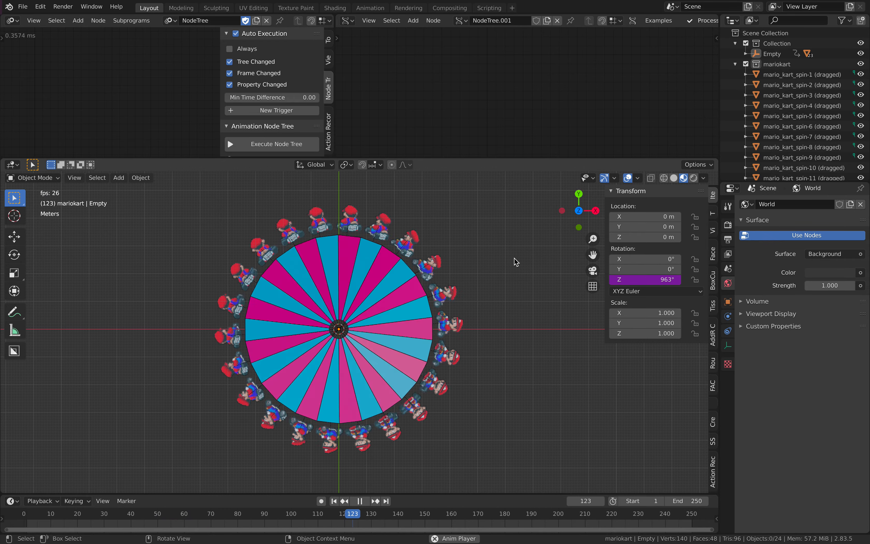
{"action": "middle_click_drag", "start_coordinate": [515, 259], "coordinate": [495, 277]}
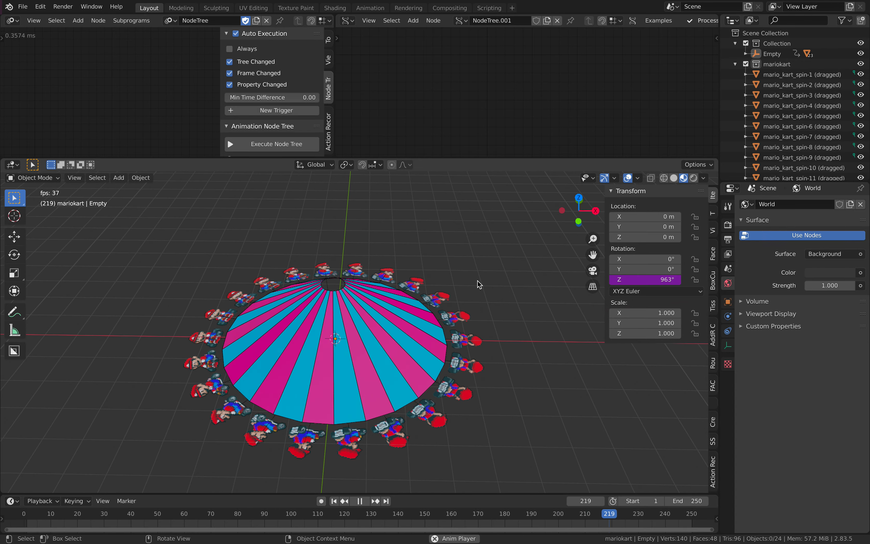
{"action": "middle_click_drag", "start_coordinate": [479, 281], "coordinate": [410, 310]}
{"action": "key", "text": "space"}
- Add a Solidify modifier to the striped cone Alpha with a thickness of 0.15 m, and deselect the cone
{"action": "left_click", "coordinate": [410, 310]}
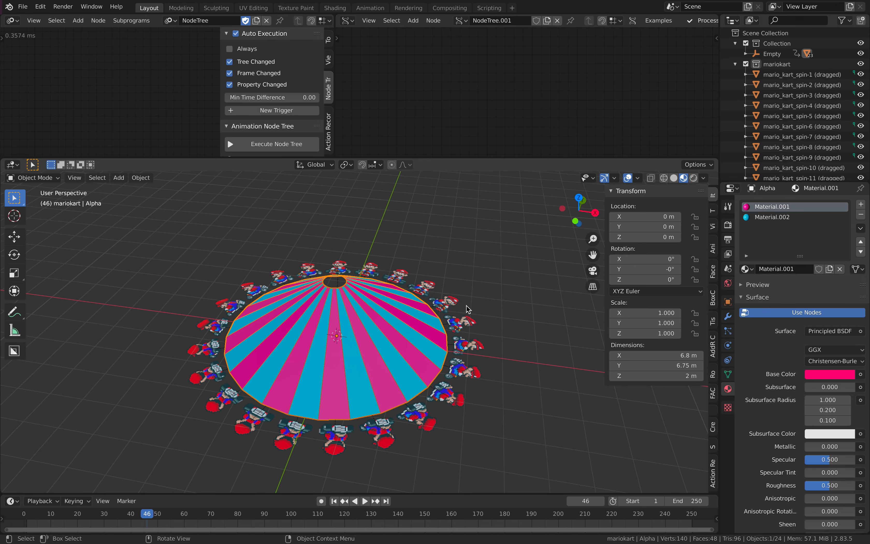
{"action": "left_click", "coordinate": [728, 317]}
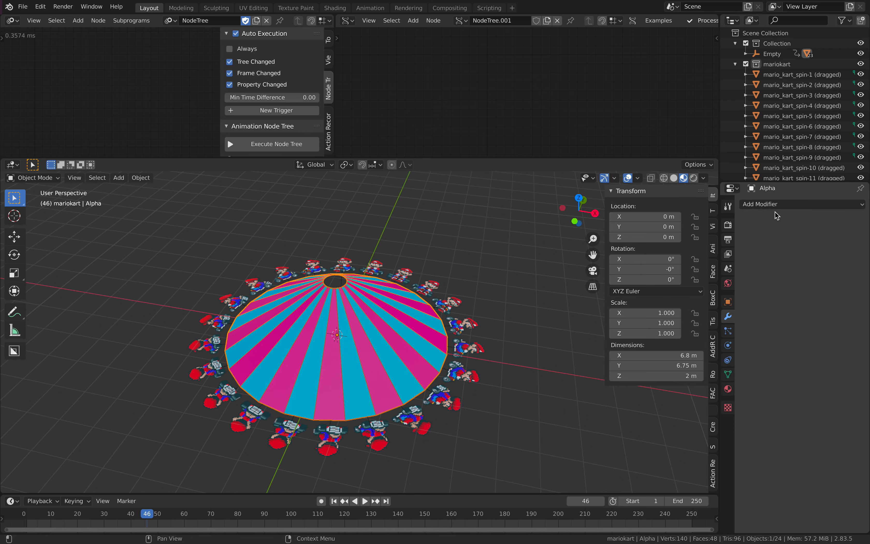
{"action": "left_click", "coordinate": [778, 205]}
{"action": "left_click", "coordinate": [683, 364]}
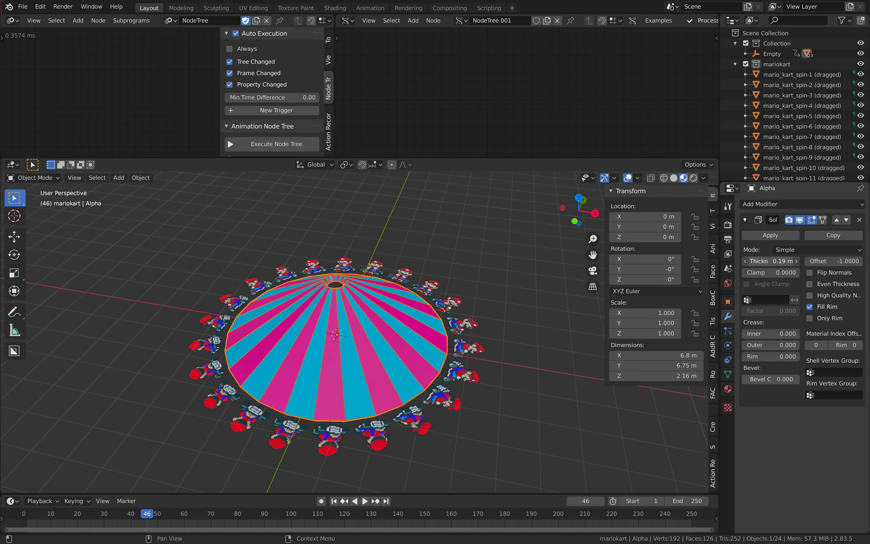
{"action": "left_click", "coordinate": [500, 277]}
- Play the animation to check the thickened cone from a higher angle, scrub back near the first frame, and replay it
{"action": "middle_click_drag", "start_coordinate": [500, 277], "coordinate": [513, 347]}
{"action": "key", "text": "space"}
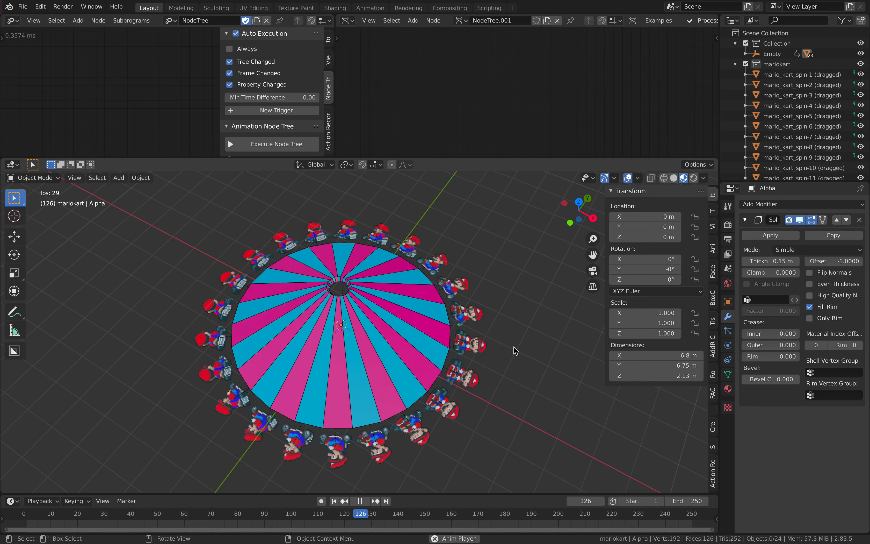
{"action": "key", "text": "space"}
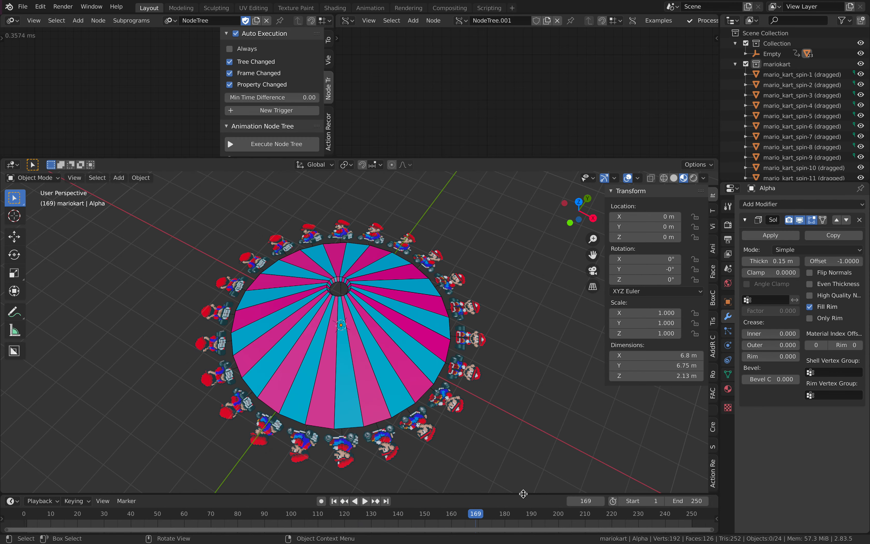
{"action": "left_click_drag", "start_coordinate": [522, 493], "coordinate": [522, 488]}
{"action": "left_click_drag", "start_coordinate": [380, 513], "coordinate": [43, 508]}
{"action": "key", "text": "space"}
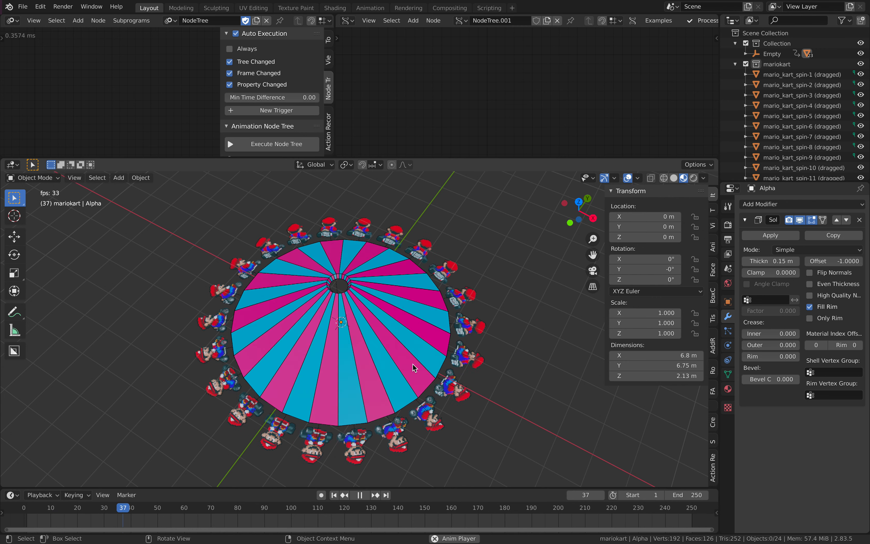
- Stop playback of the spinning wheel and save the file
{"action": "key", "text": "space"}
{"action": "middle_click_drag", "start_coordinate": [506, 339], "coordinate": [528, 336]}
{"action": "key", "text": "ctrl+s"}
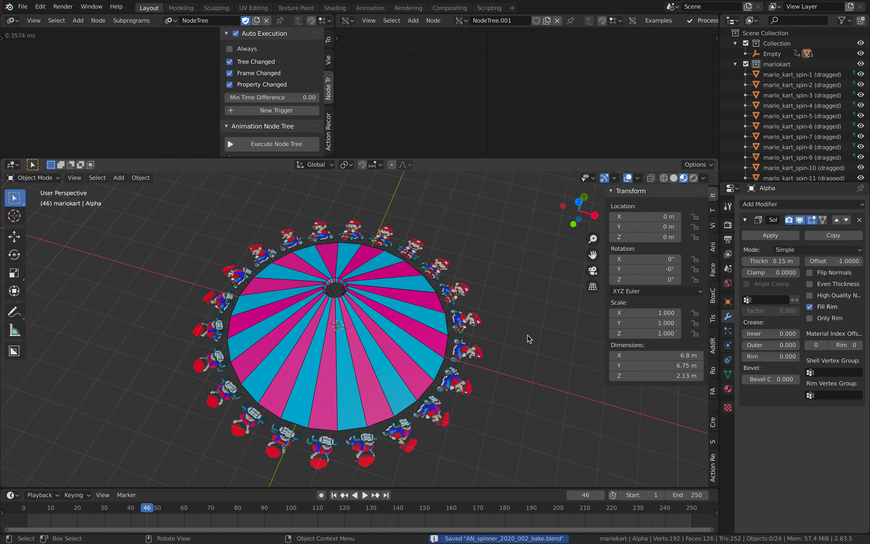